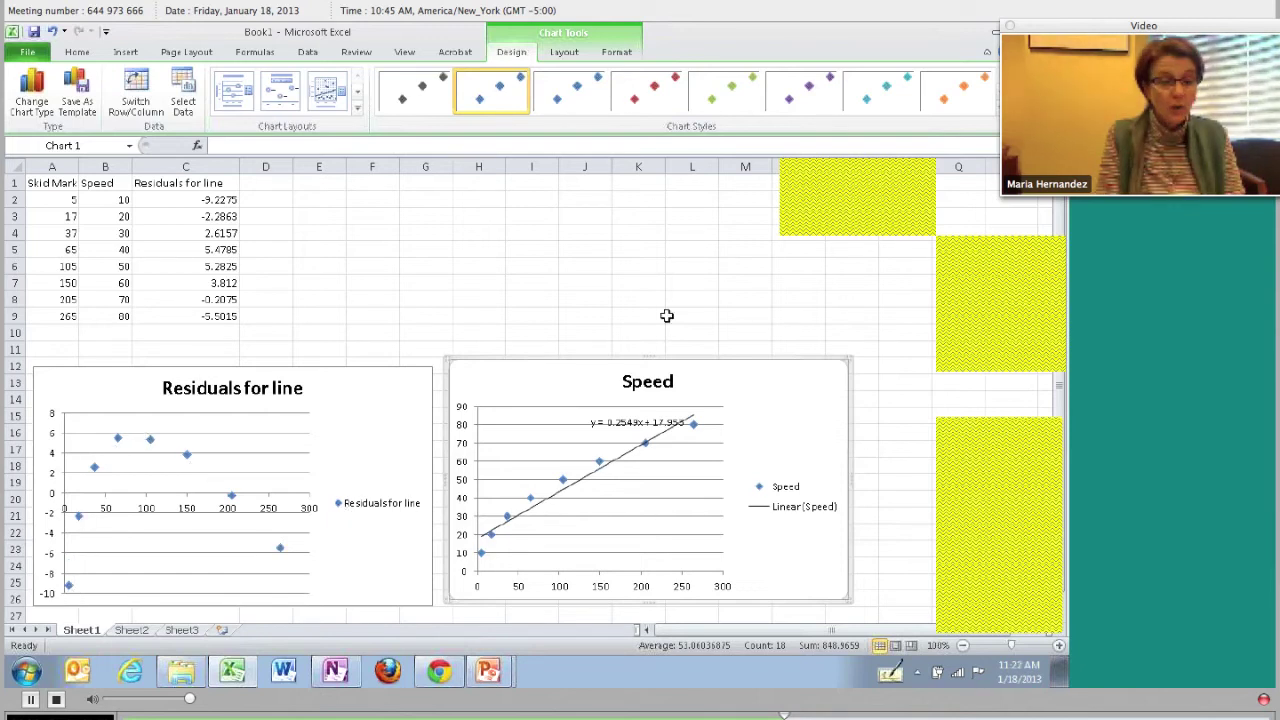
- Label cell D1 with the column heading "square speed"
{"action": "left_click", "coordinate": [277, 184]}
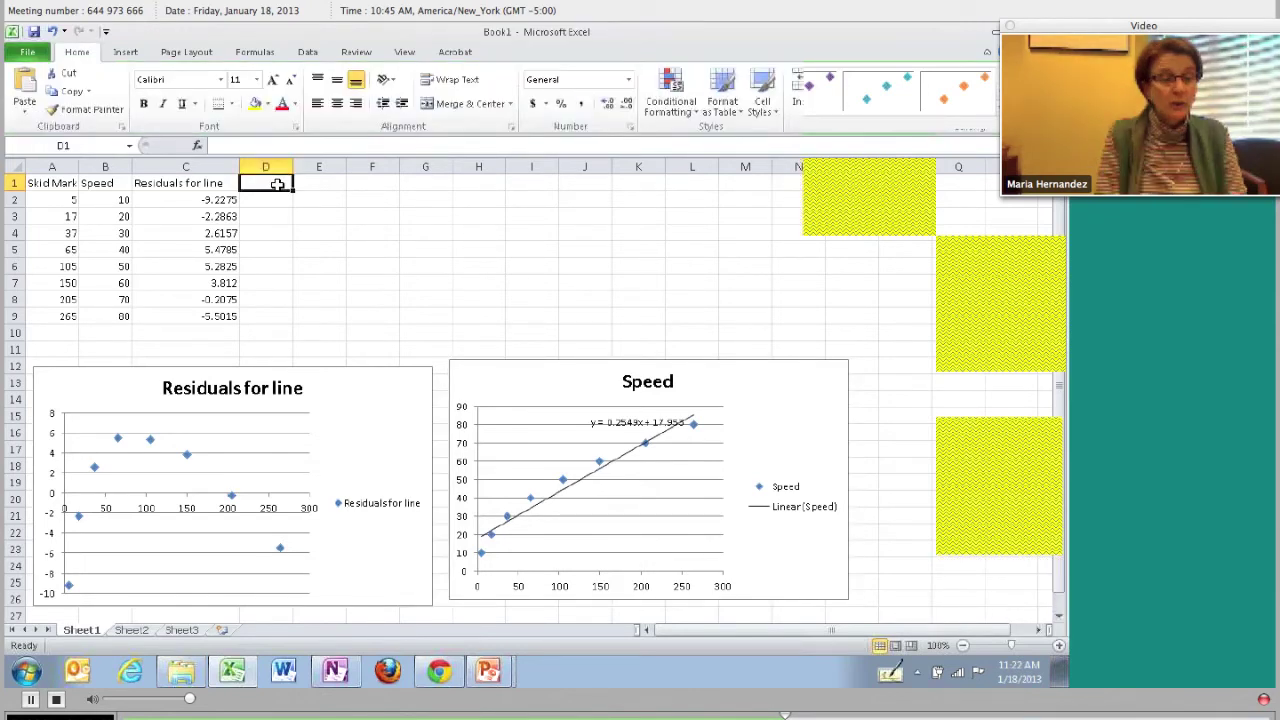
{"action": "type", "text": "s"}
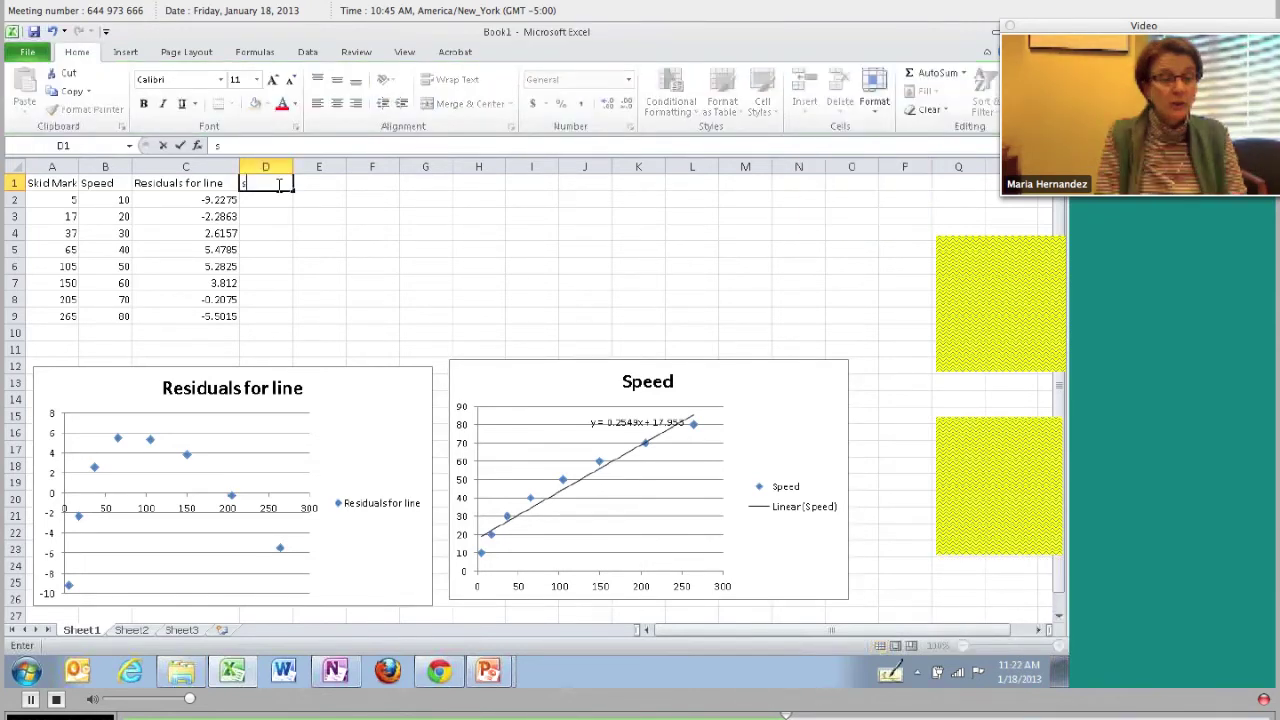
{"action": "type", "text": "quare"}
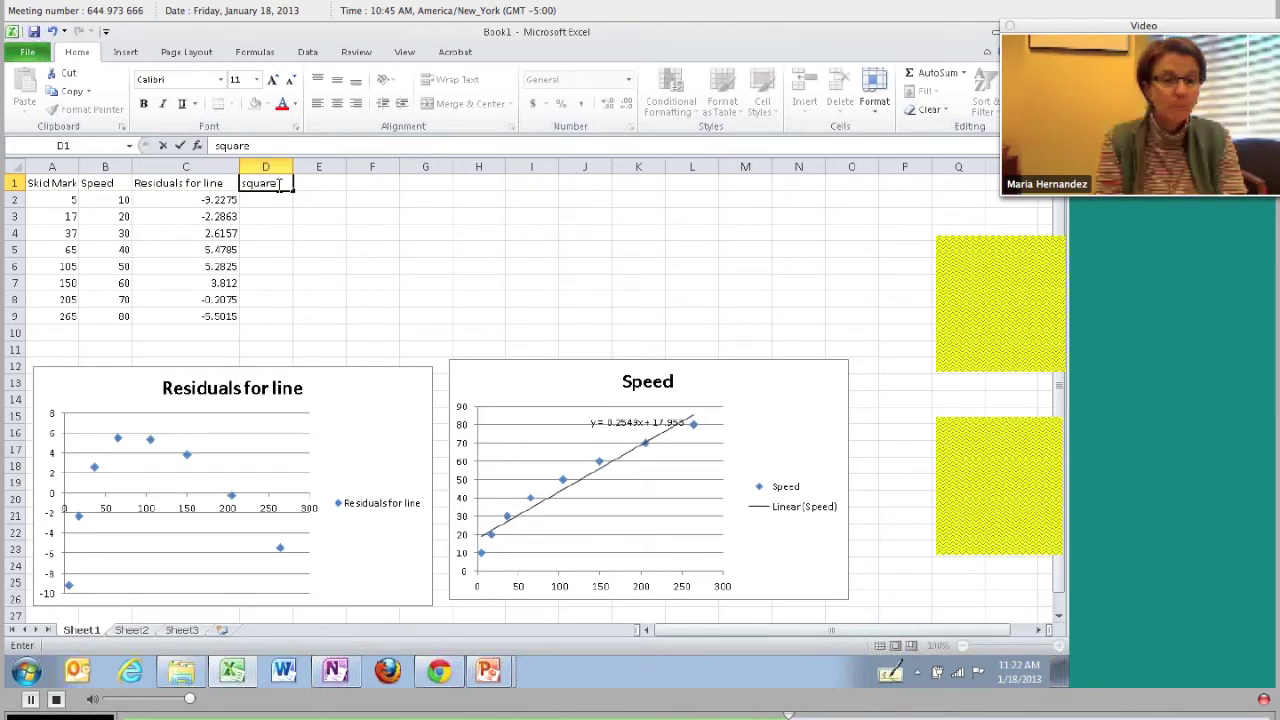
{"action": "type", "text": "speed"}
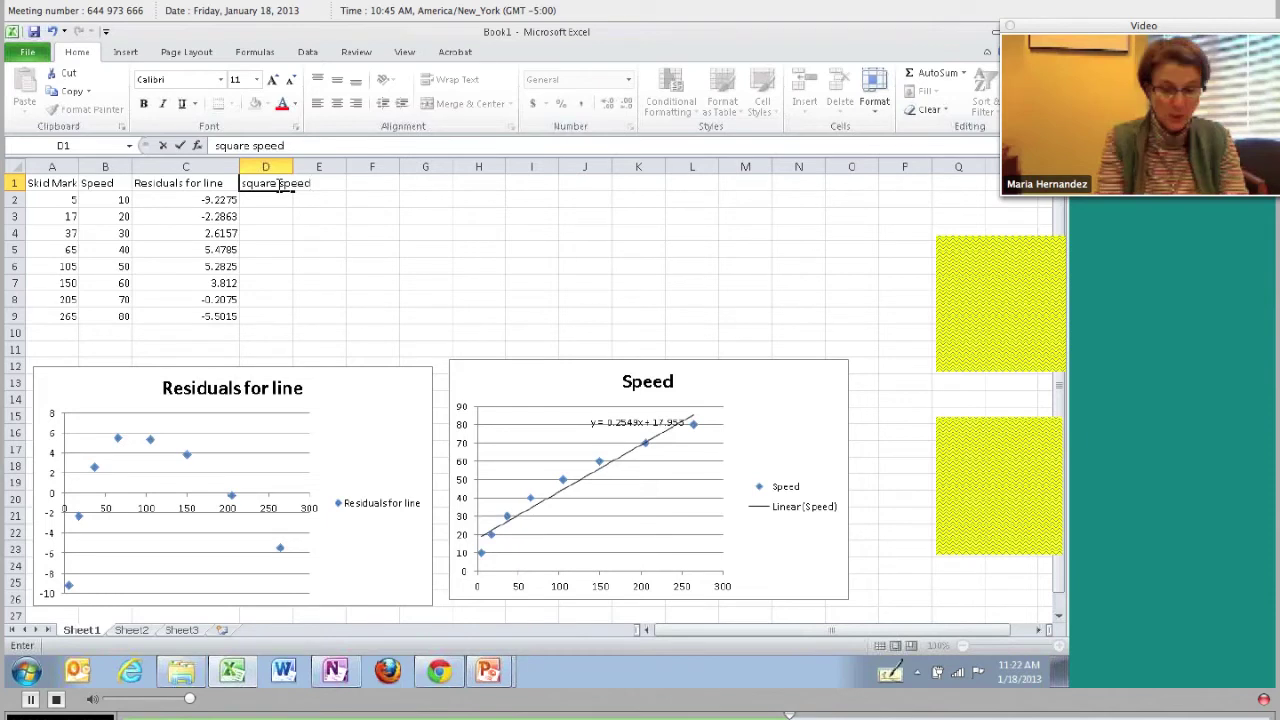
{"action": "key", "text": "Return"}
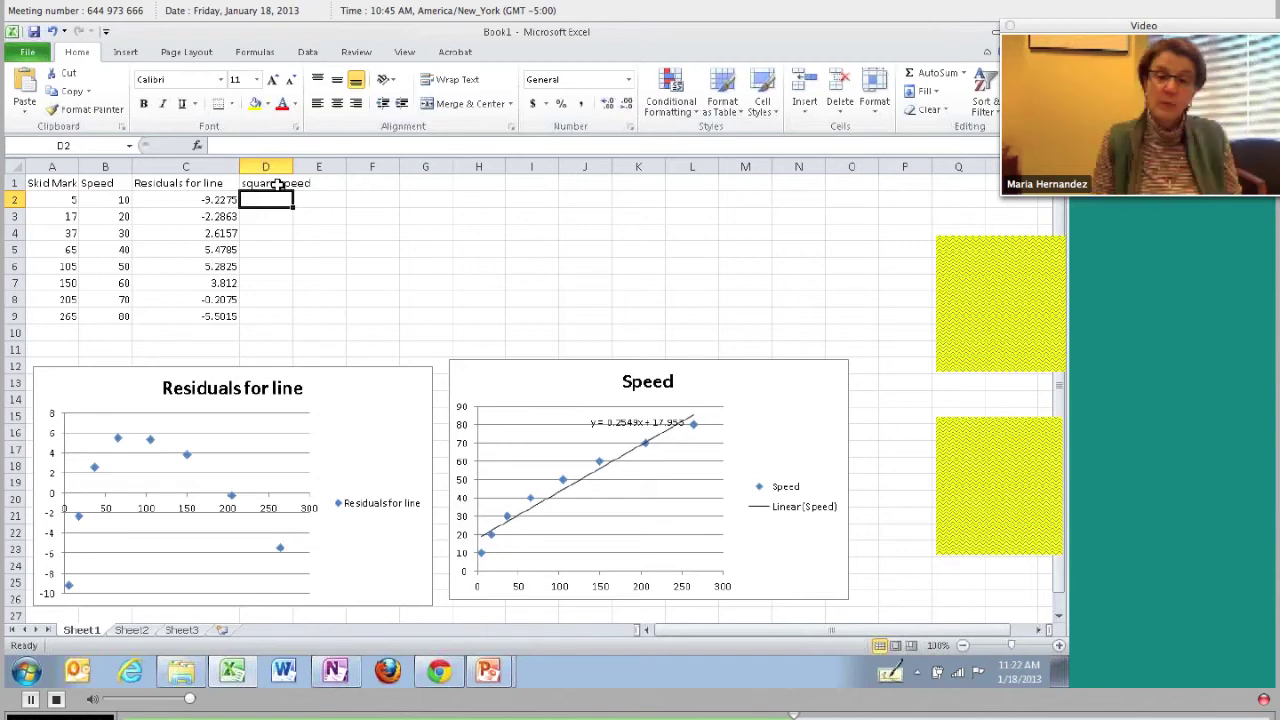
- Calculate the squared speeds with the formula =B2^2 in D2 and fill it down to D9
{"action": "type", "text": "="}
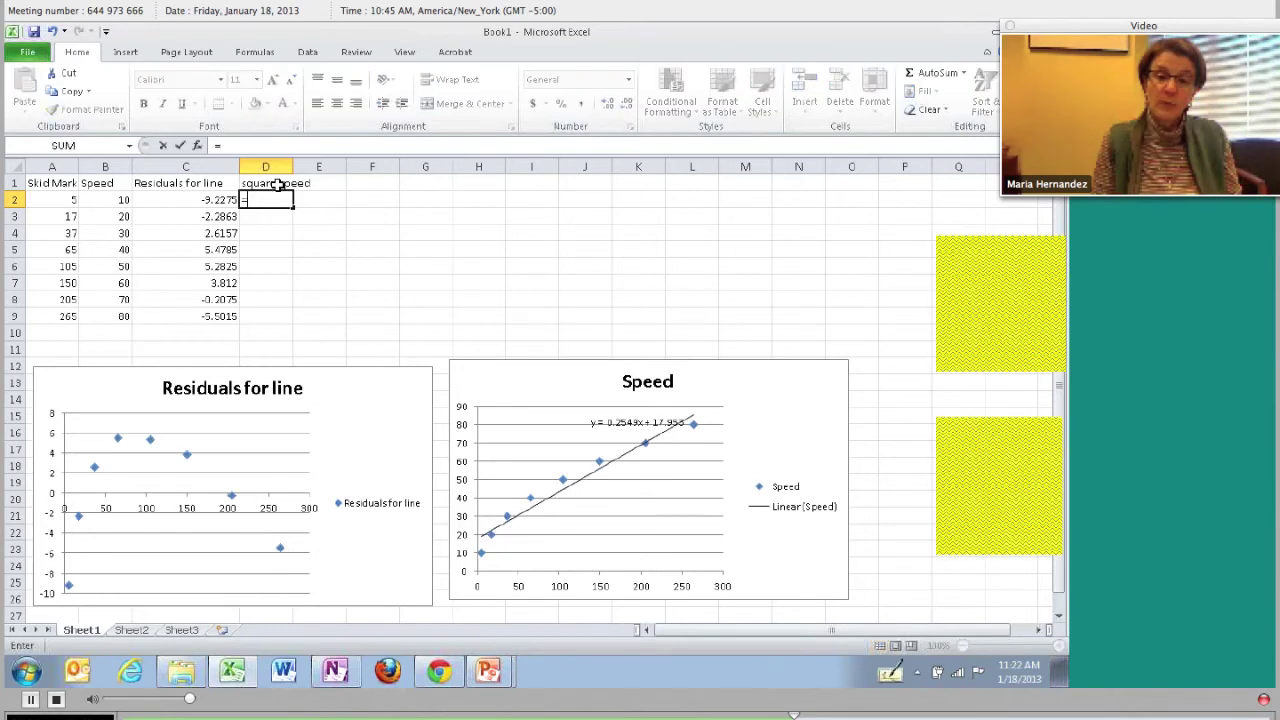
{"action": "left_click", "coordinate": [124, 201]}
{"action": "type", "text": "^2"}
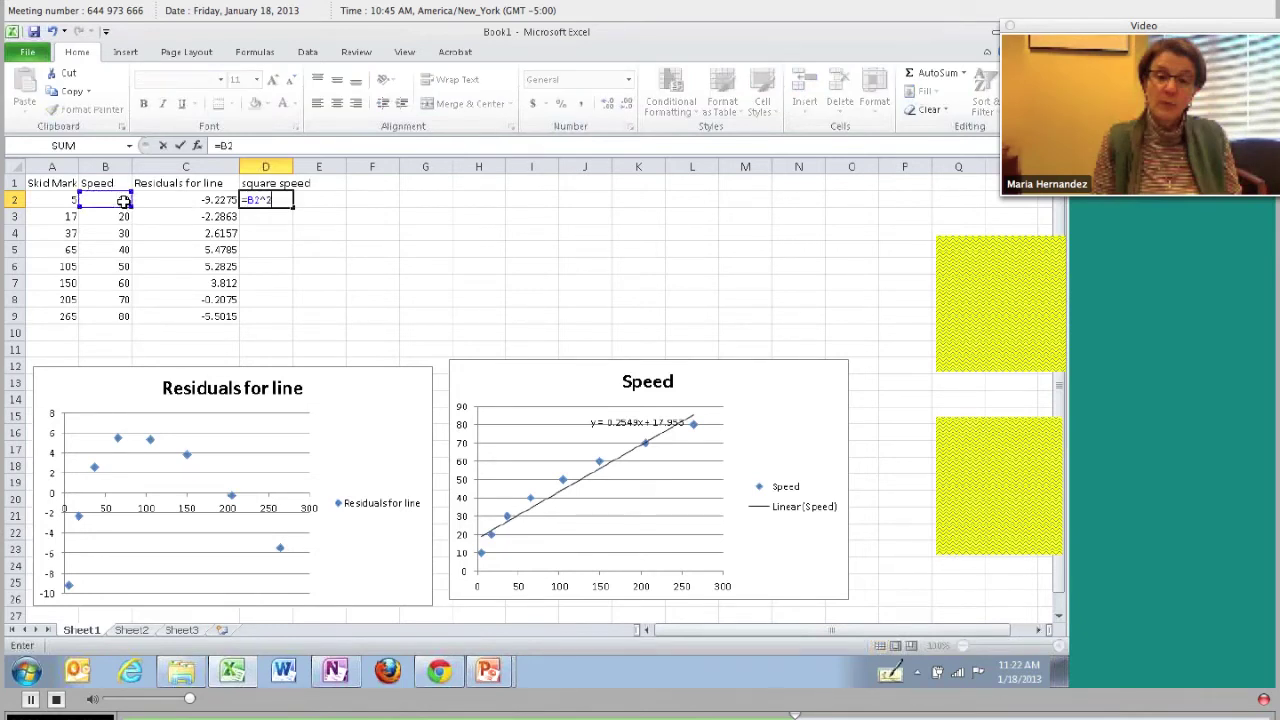
{"action": "key", "text": "Return"}
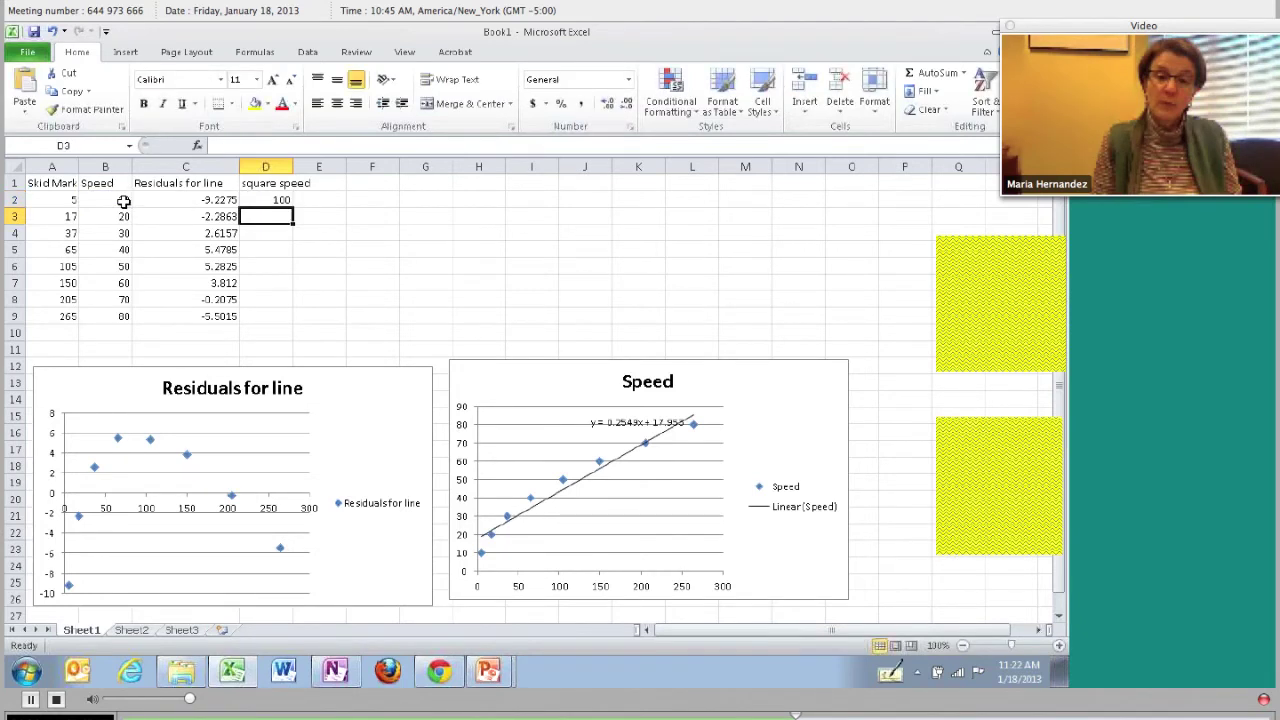
{"action": "left_click", "coordinate": [260, 200]}
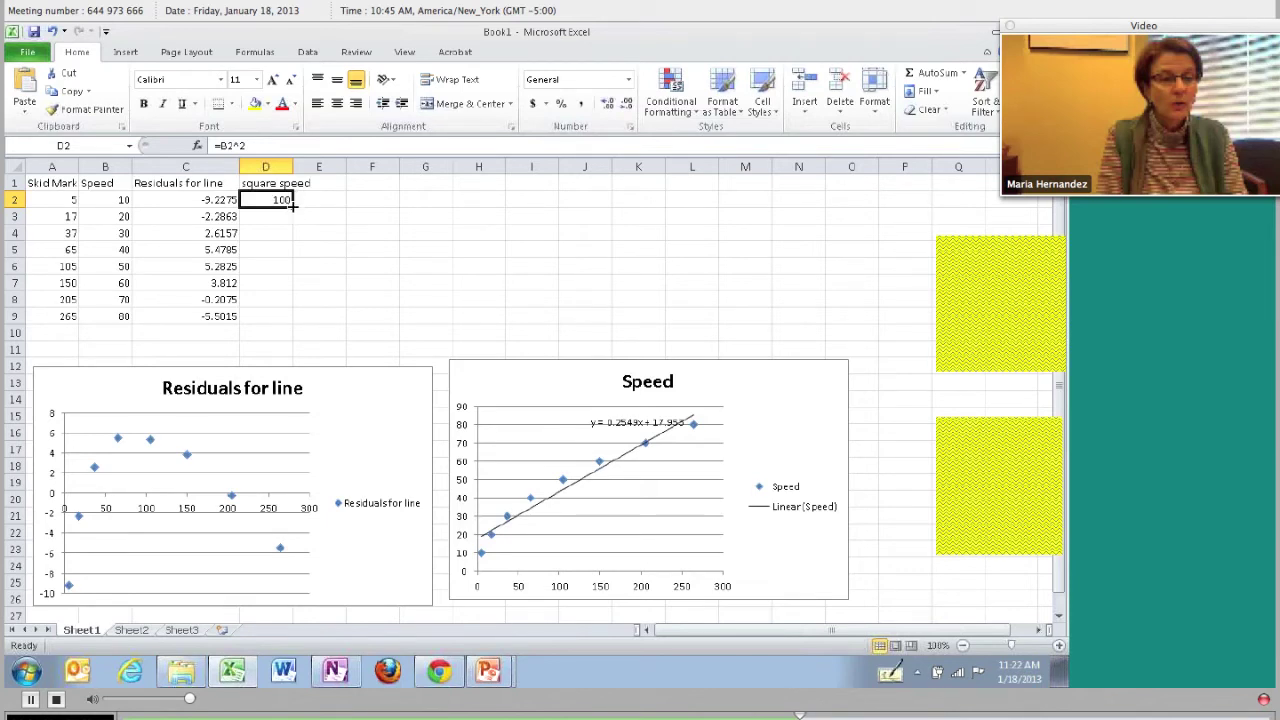
{"action": "double_click", "coordinate": [292, 204]}
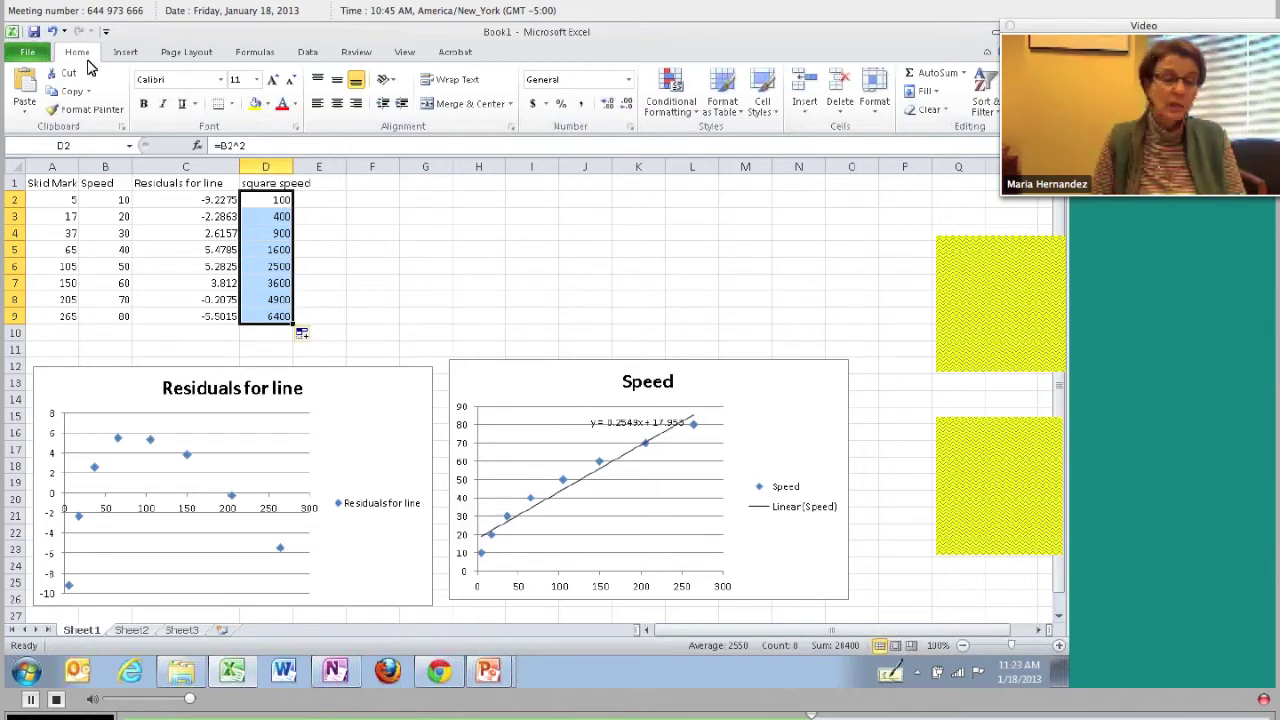
- Create a markers-only scatter chart of the Skid Mark and square speed columns and move it up beside the data
{"action": "left_click", "coordinate": [58, 169]}
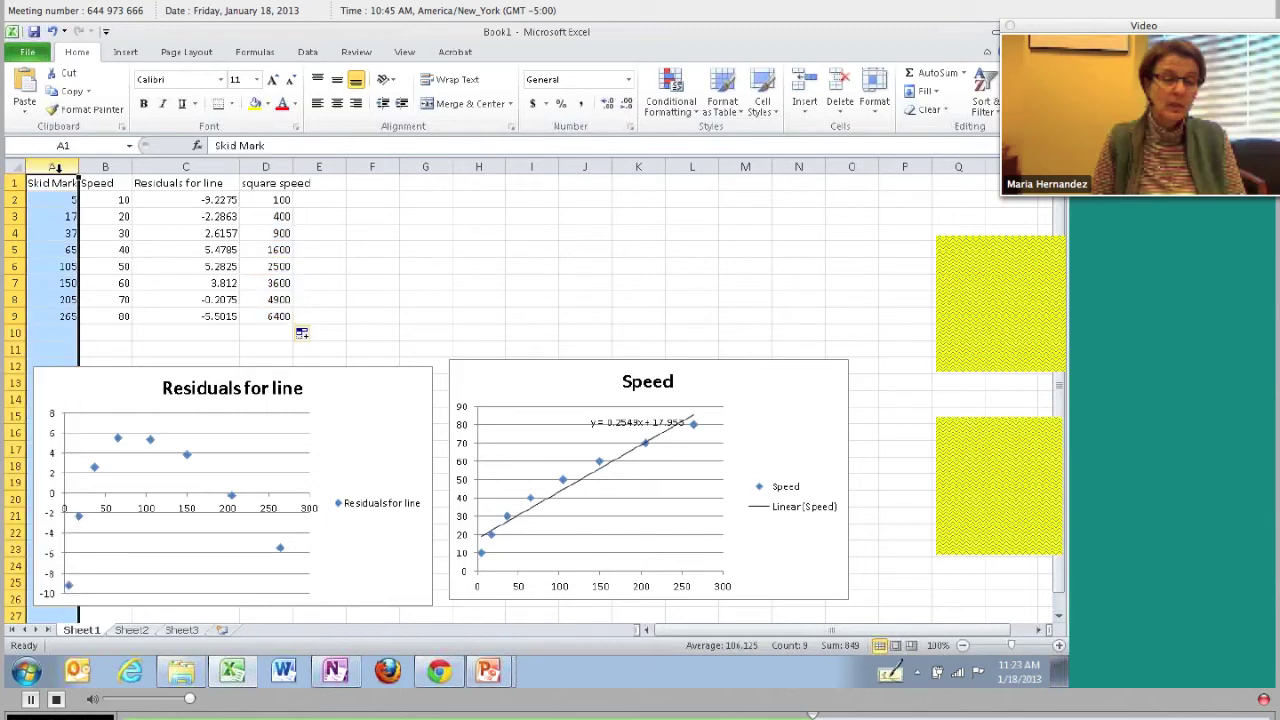
{"action": "left_click", "coordinate": [267, 166], "text": "ctrl"}
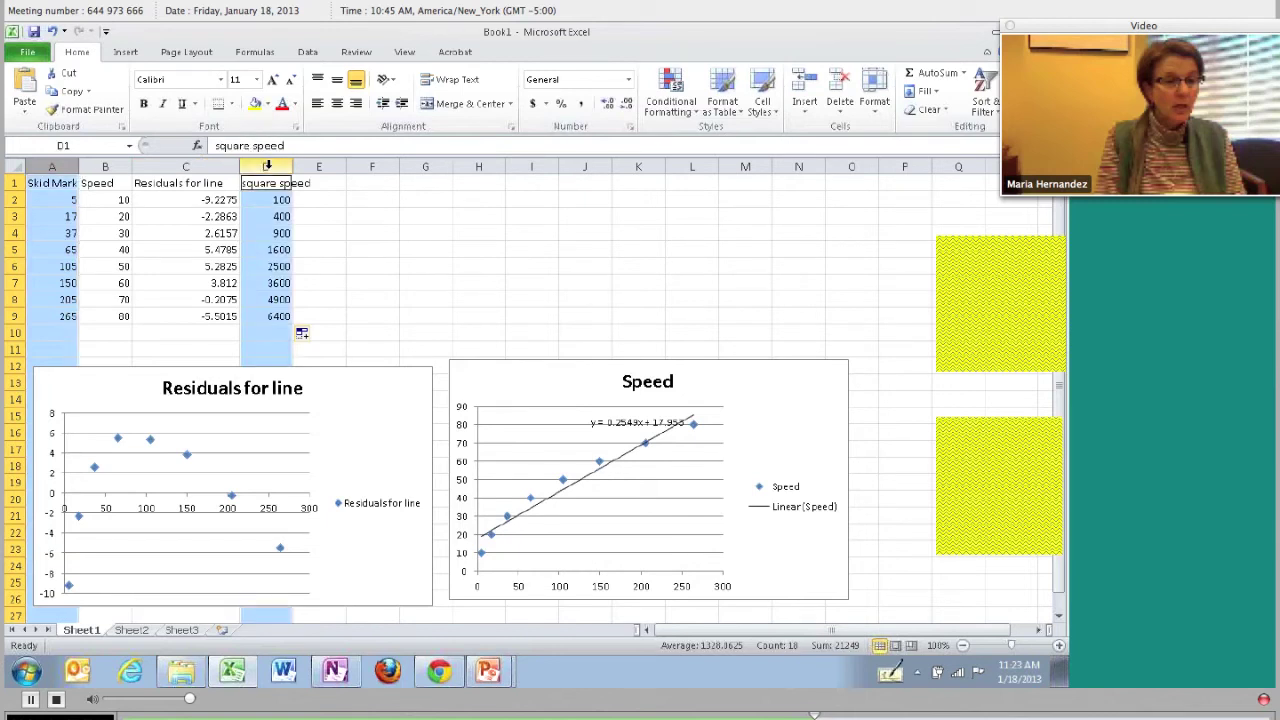
{"action": "left_click", "coordinate": [124, 52]}
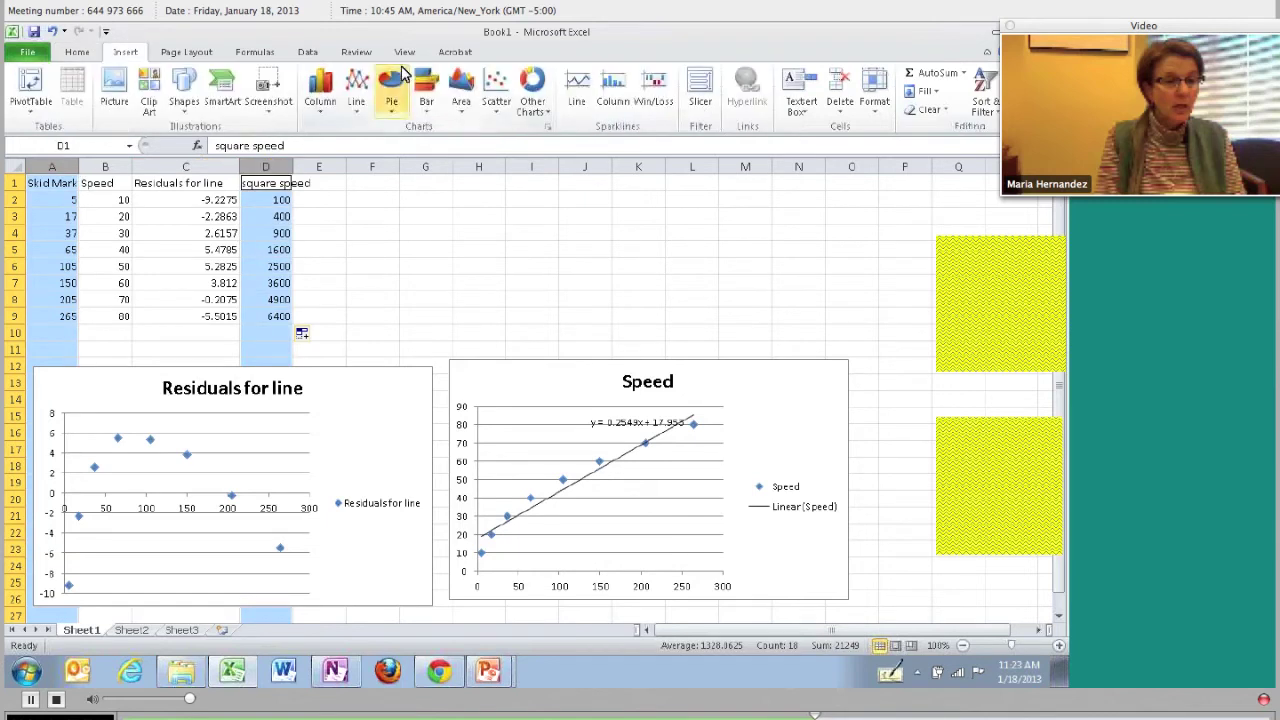
{"action": "left_click", "coordinate": [499, 92]}
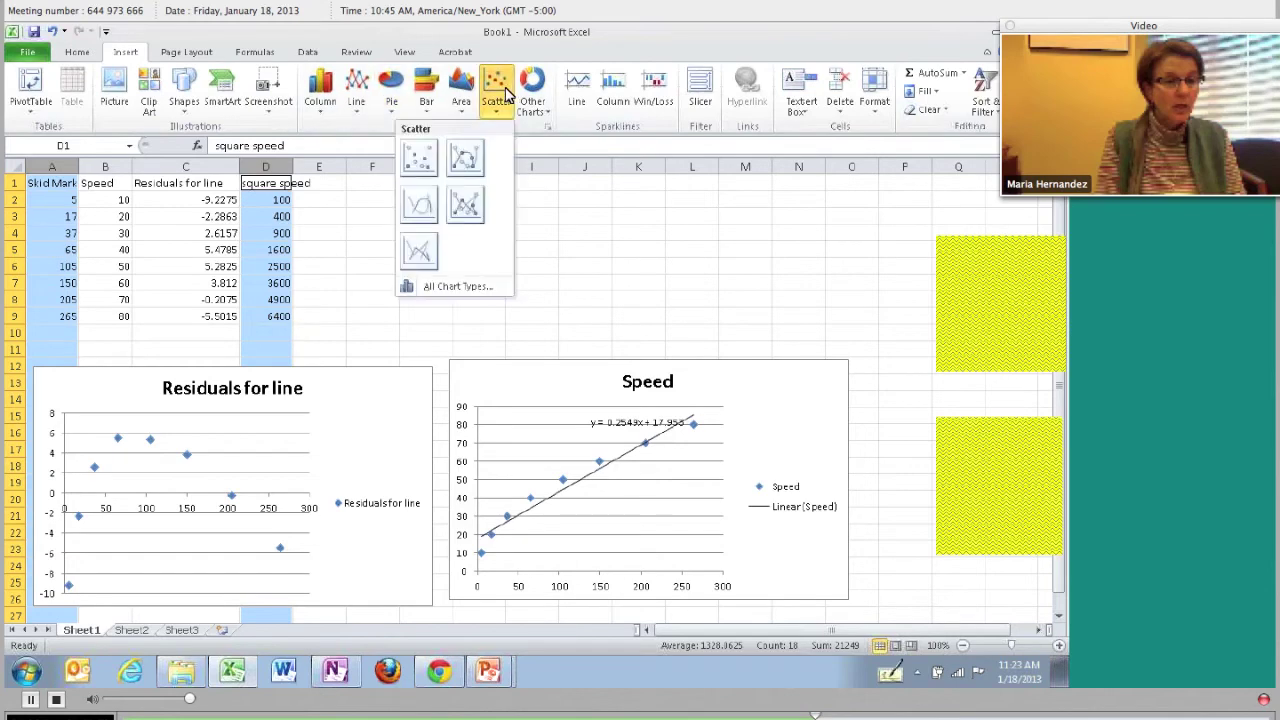
{"action": "left_click", "coordinate": [420, 157]}
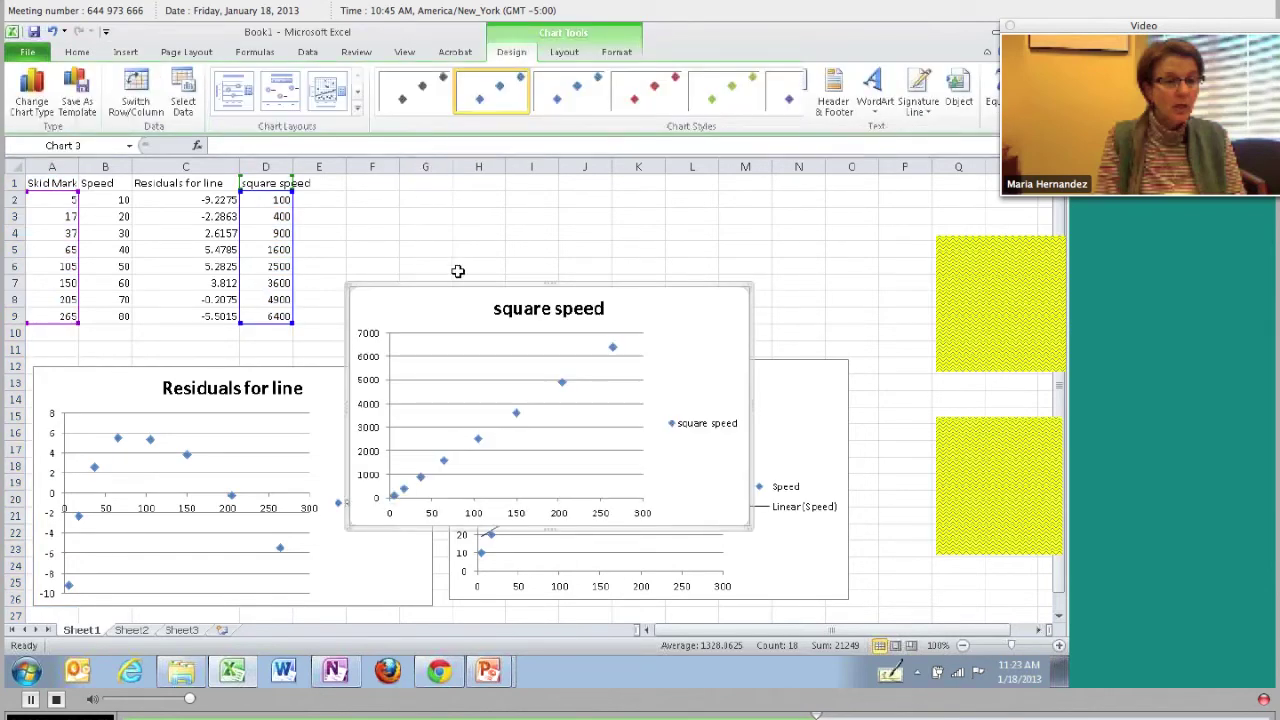
{"action": "left_click_drag", "start_coordinate": [455, 304], "coordinate": [442, 209]}
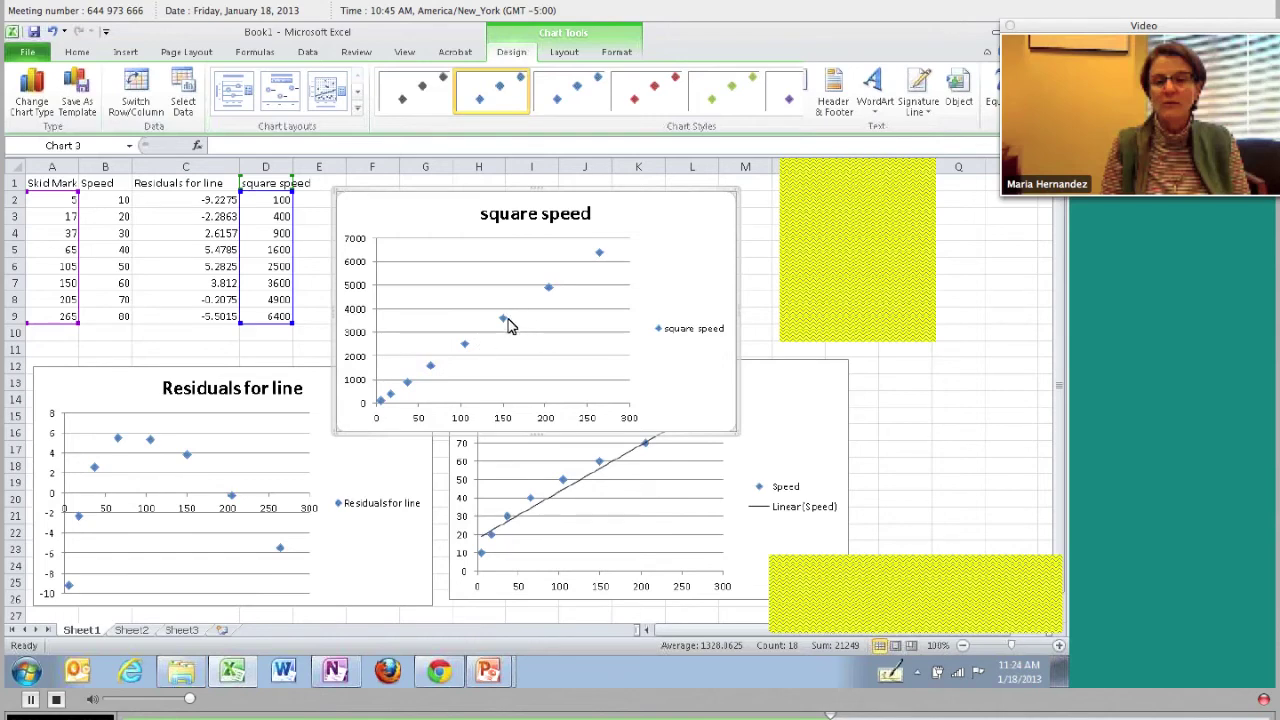
- Add a linear trendline with its equation displayed to the square speed chart
{"action": "right_click", "coordinate": [505, 319]}
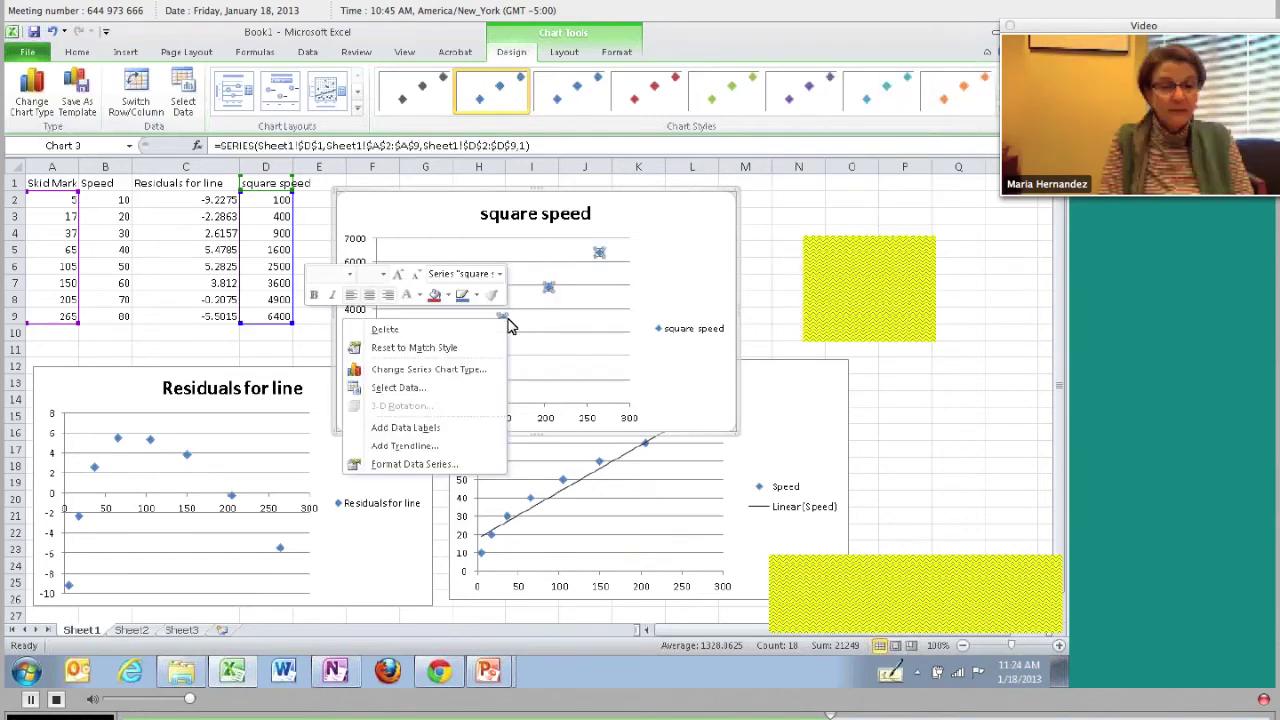
{"action": "left_click", "coordinate": [418, 451]}
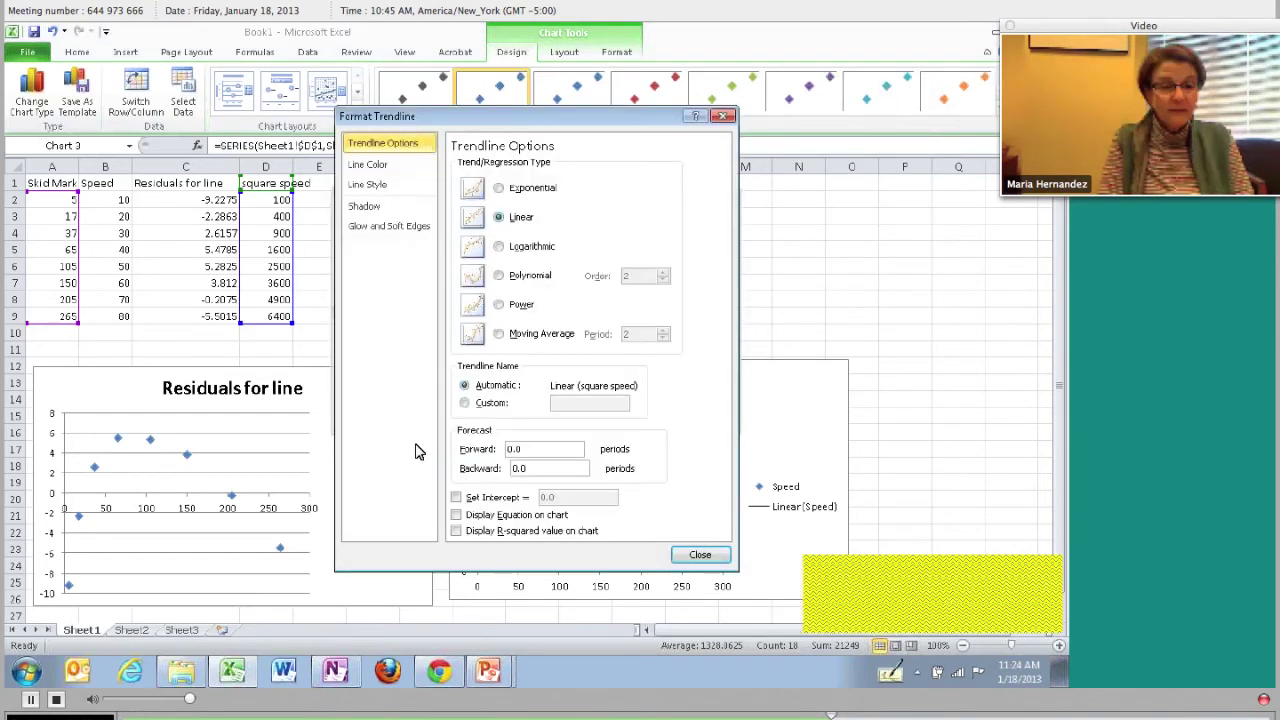
{"action": "left_click", "coordinate": [456, 514]}
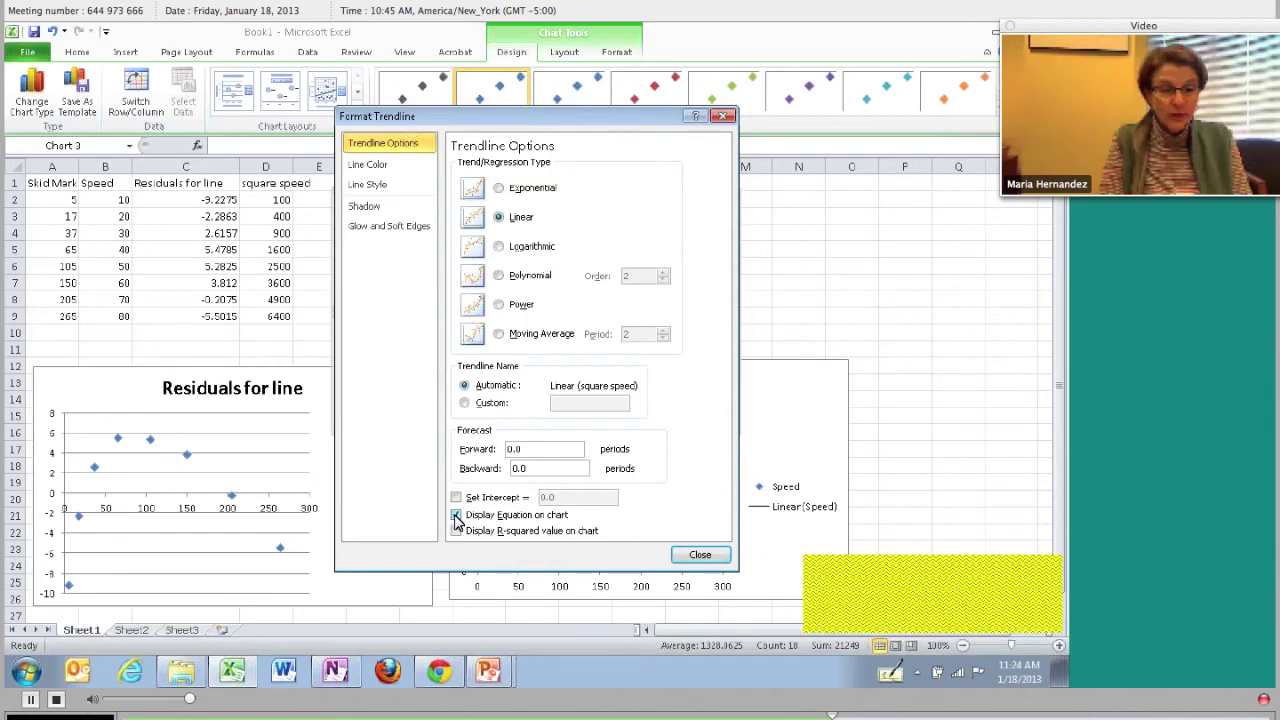
{"action": "left_click", "coordinate": [700, 556]}
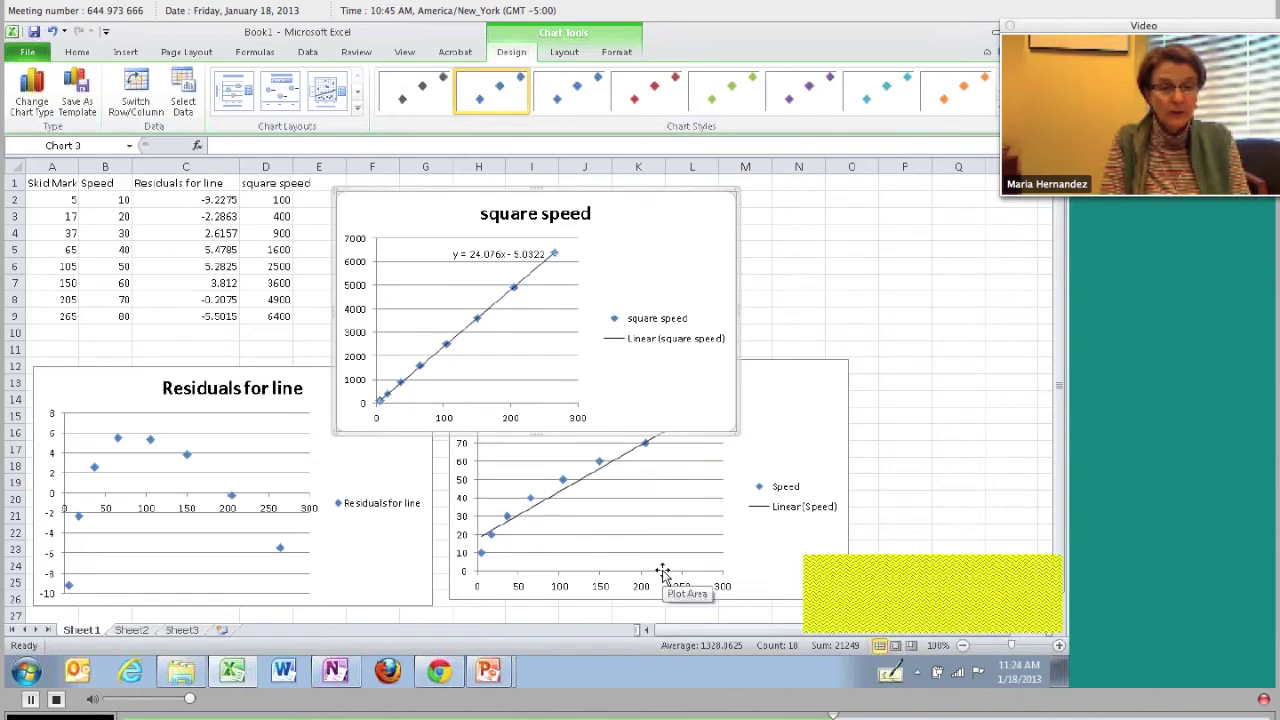
- Delete the "Residuals for line" chart from the sheet
{"action": "left_click", "coordinate": [390, 535]}
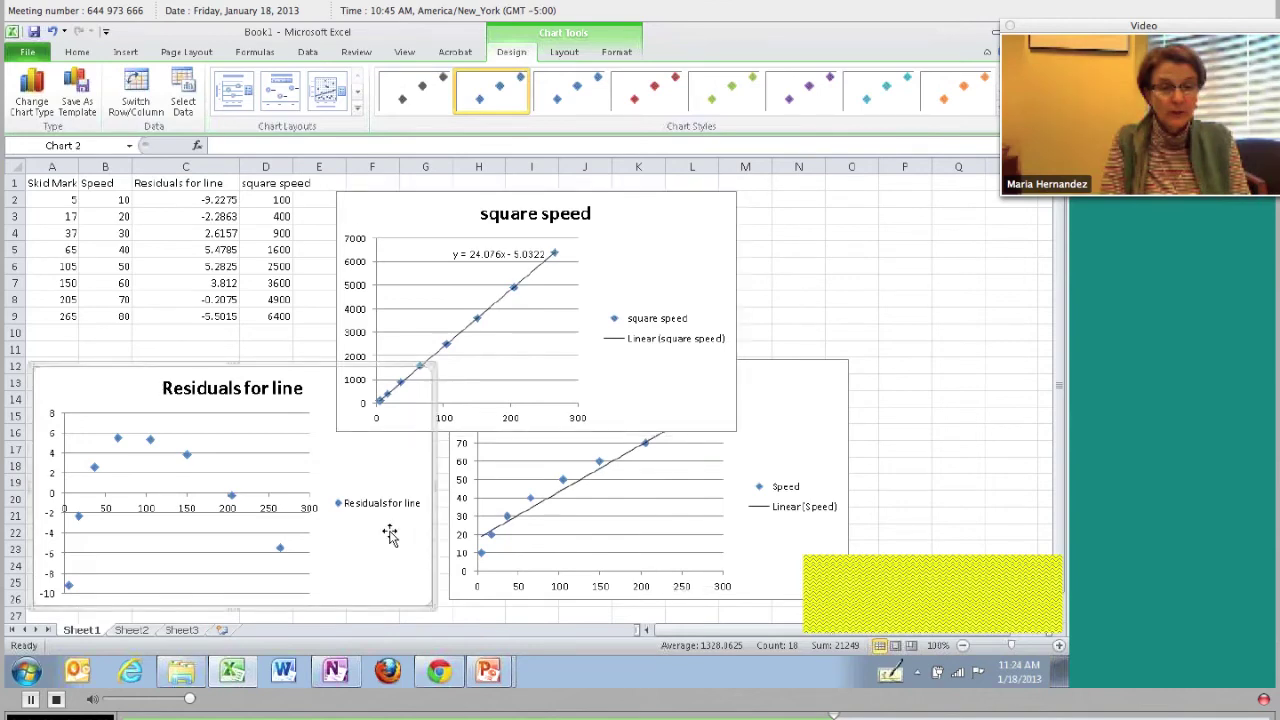
{"action": "key", "text": "Delete"}
{"action": "left_click", "coordinate": [335, 546]}
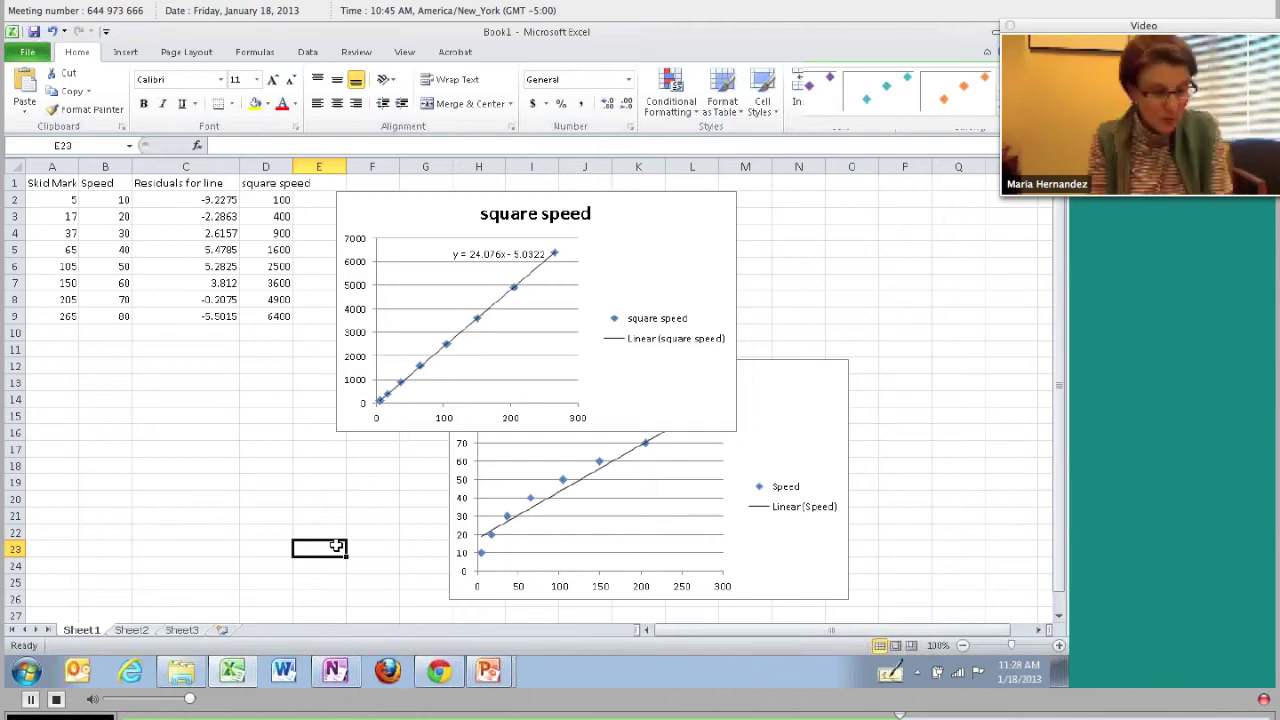
- Switch to the PowerPoint slide show and advance to the slide on using the calculator to re-express the data
{"action": "key", "text": "alt+Tab"}
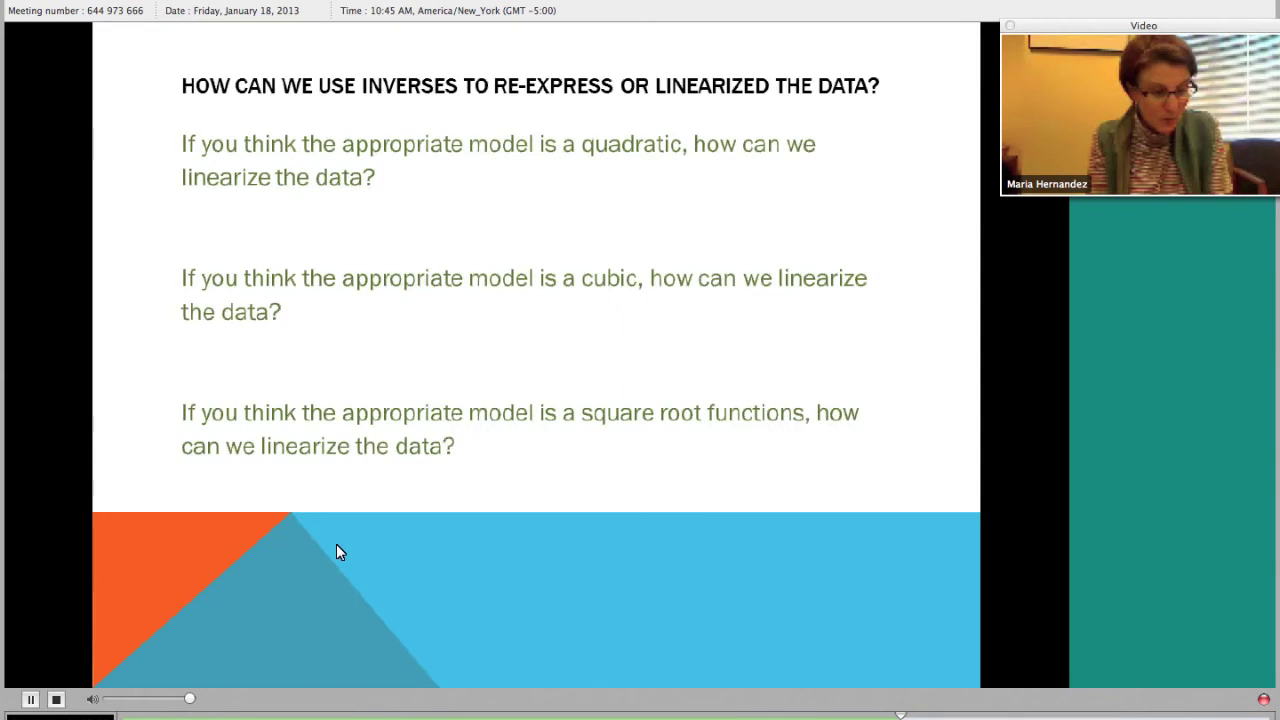
{"action": "left_click", "coordinate": [337, 546]}
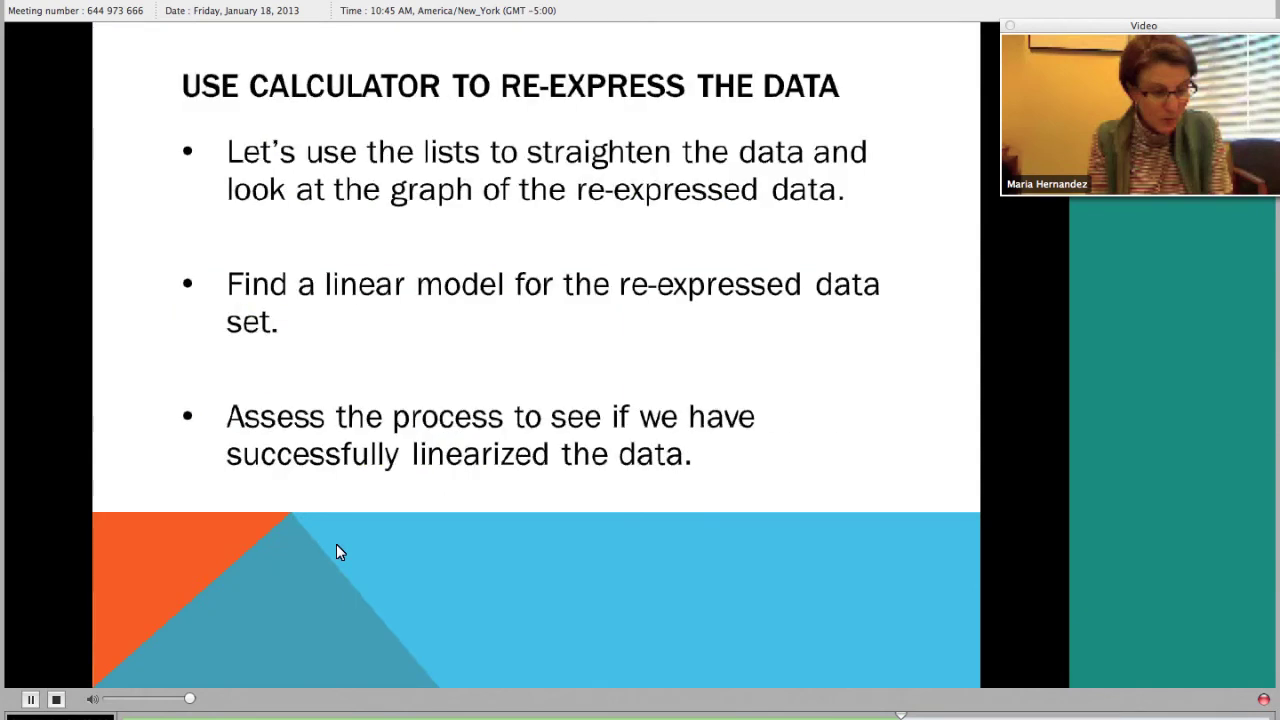
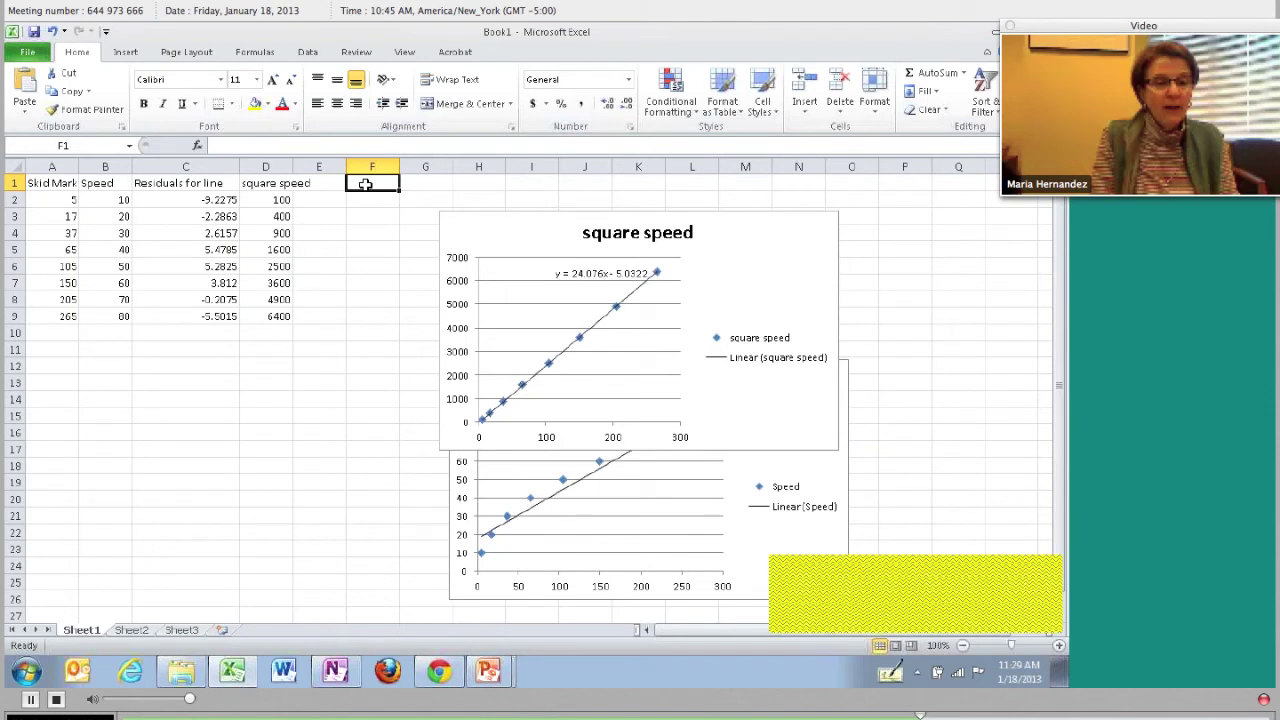
- Enter the heading "residuals for re-expressed data" in F1 and widen column F to fit it
{"action": "type", "text": "r"}
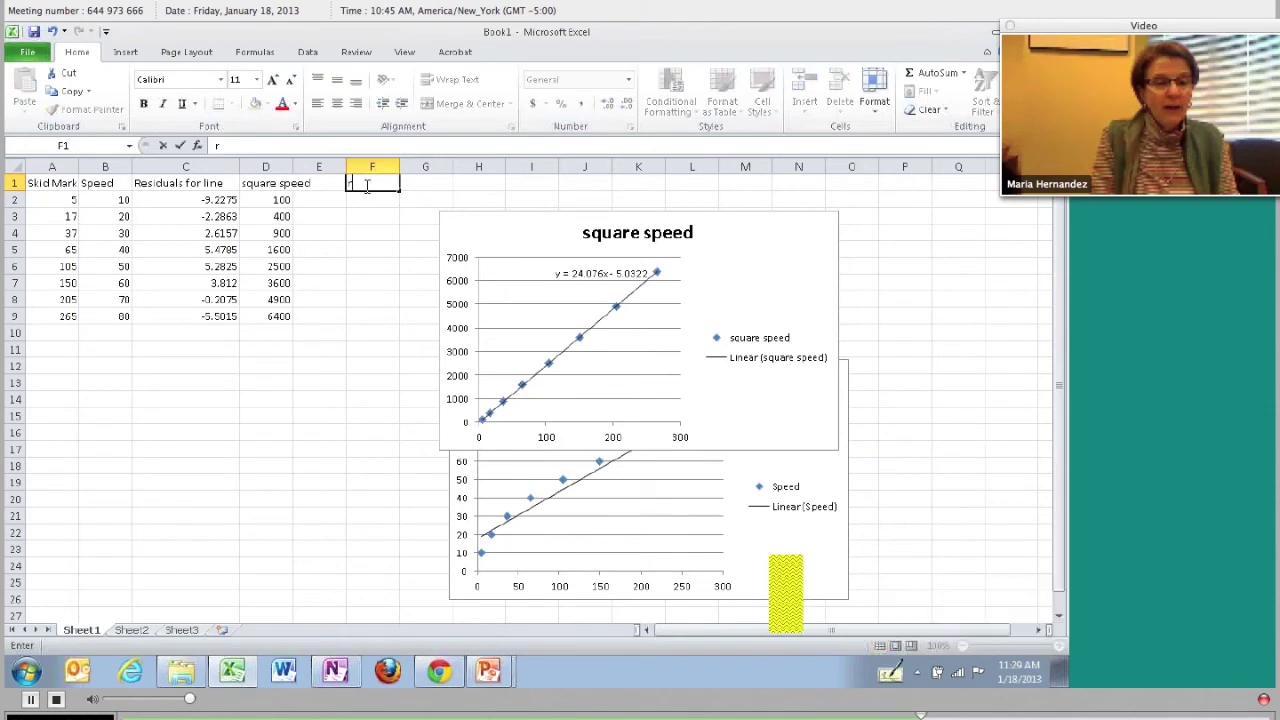
{"action": "type", "text": "esiduals"}
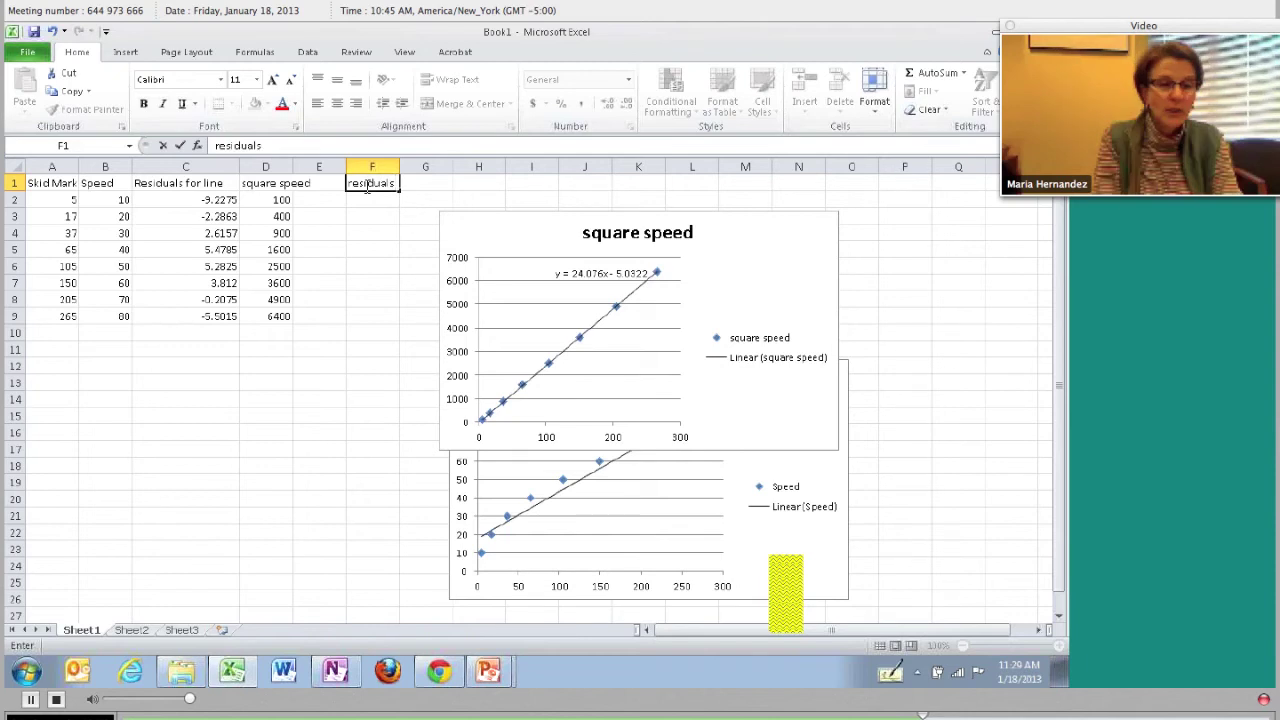
{"action": "type", "text": " for re-expressed data"}
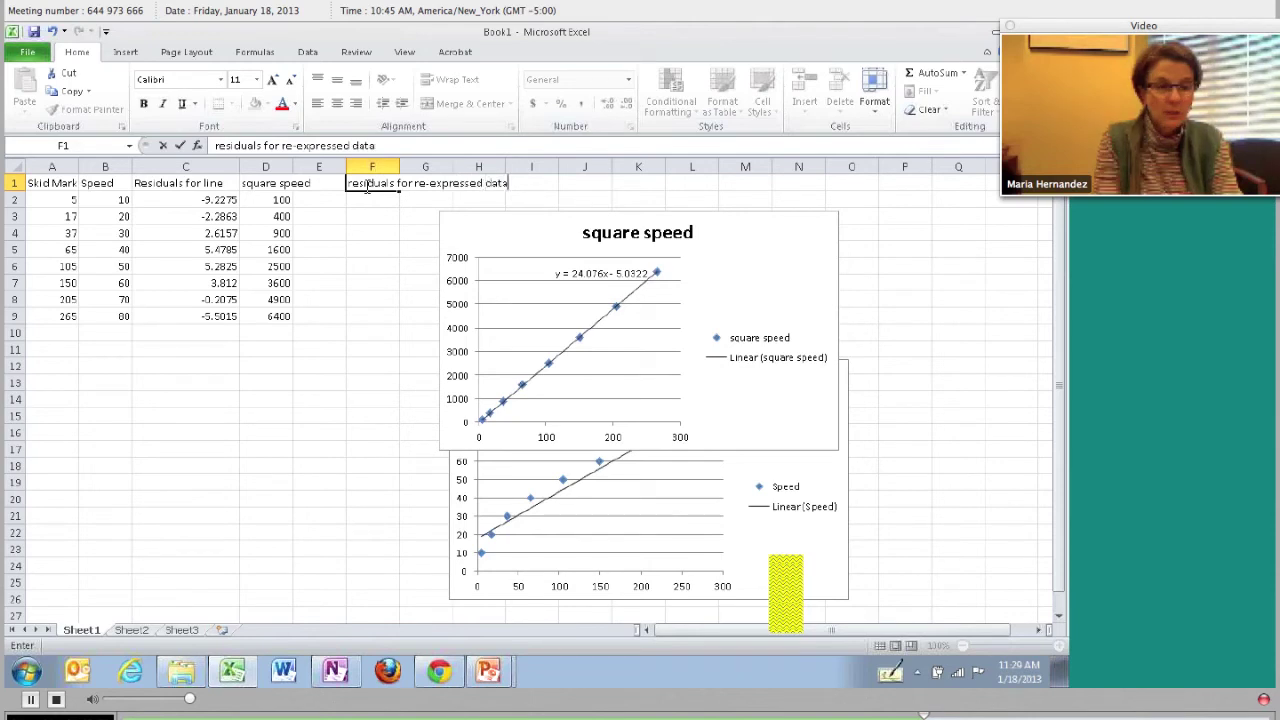
{"action": "key", "text": "Return"}
{"action": "left_click_drag", "start_coordinate": [399, 166], "coordinate": [518, 166]}
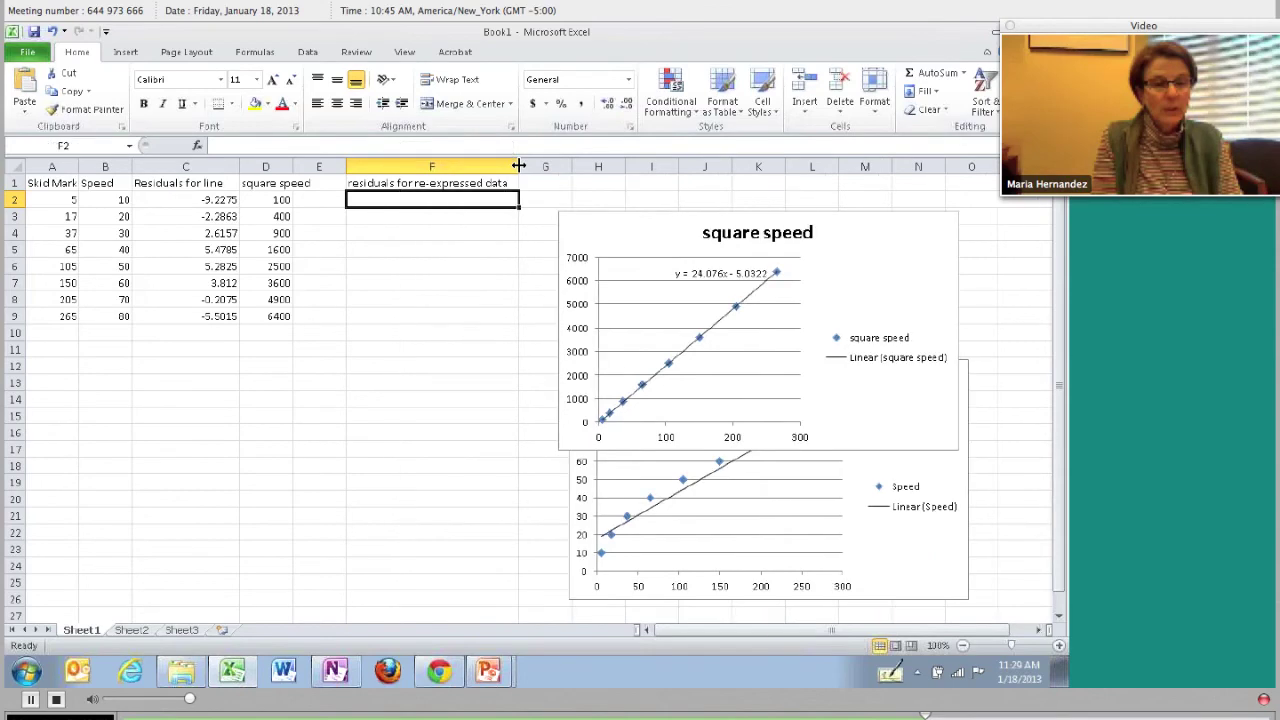
- Arrange the square speed chart and the Speed chart side by side below the data table
{"action": "left_click", "coordinate": [634, 229]}
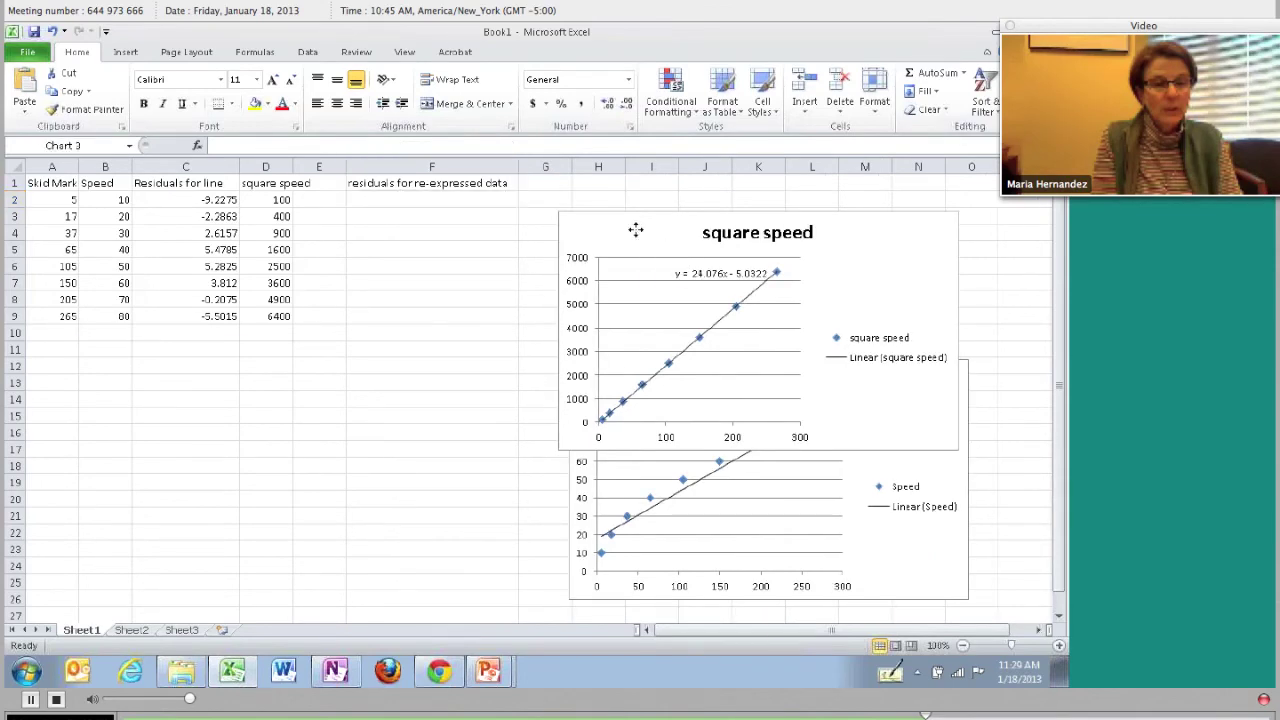
{"action": "left_click_drag", "start_coordinate": [229, 383], "coordinate": [132, 374]}
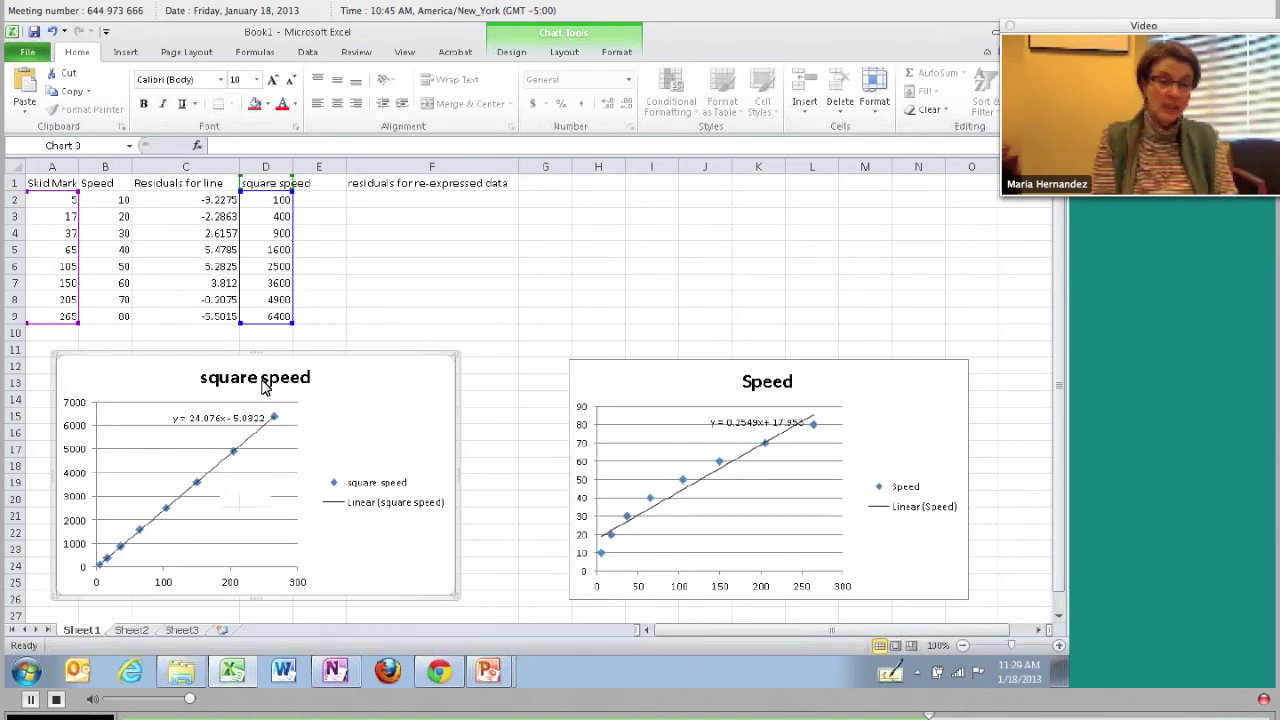
{"action": "left_click", "coordinate": [391, 203]}
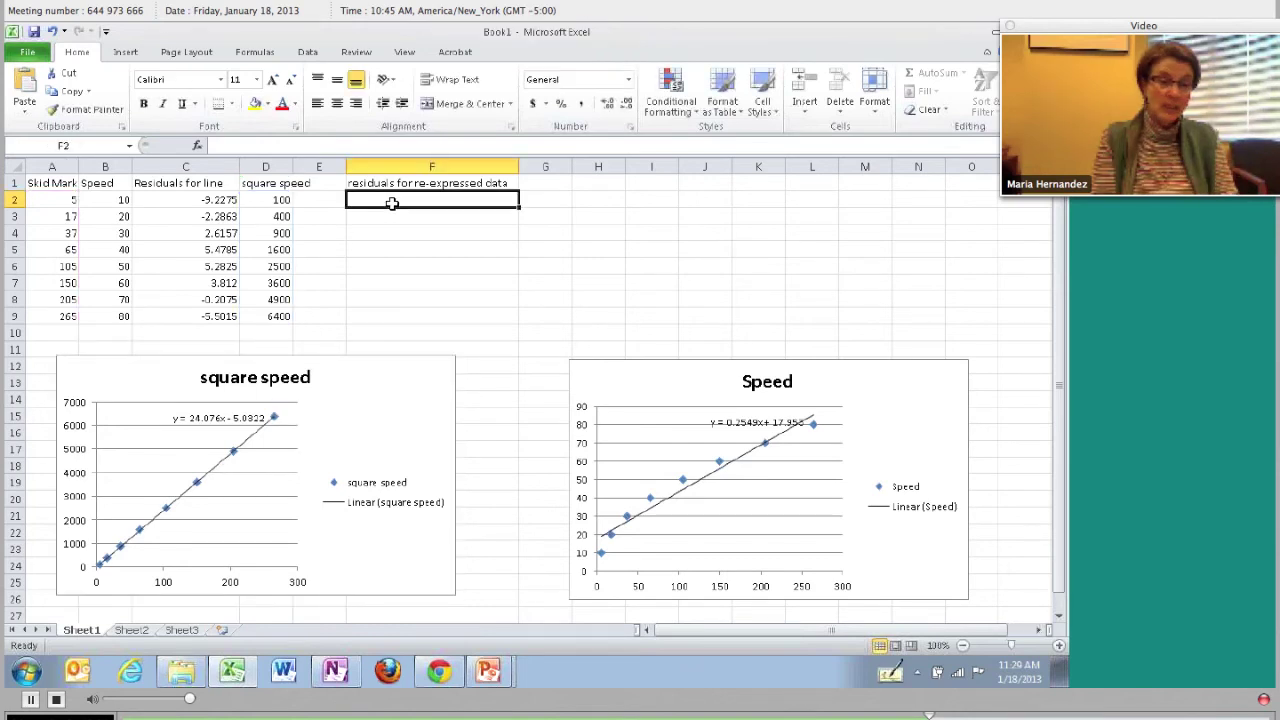
{"action": "type", "text": "="}
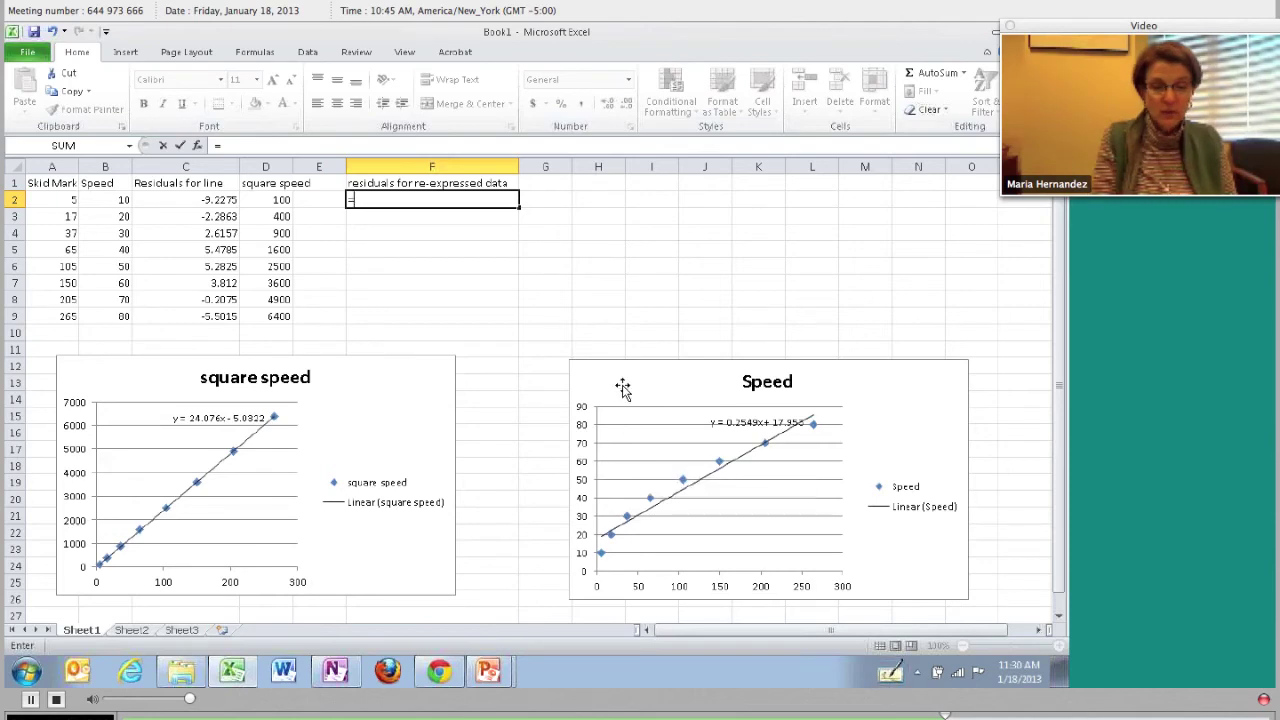
{"action": "left_click_drag", "start_coordinate": [618, 380], "coordinate": [535, 376]}
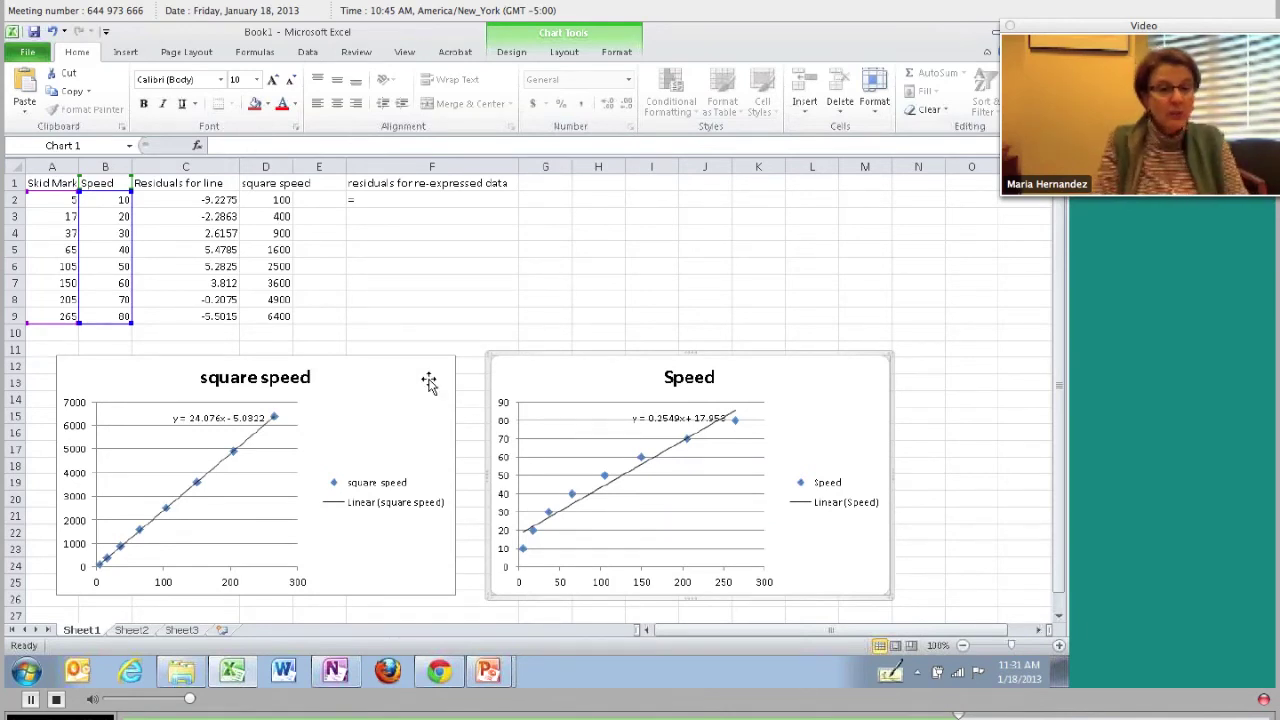
- Enter the residual formula =D2-(24.076*A2-5.0322) in cell F2
{"action": "left_click", "coordinate": [426, 204]}
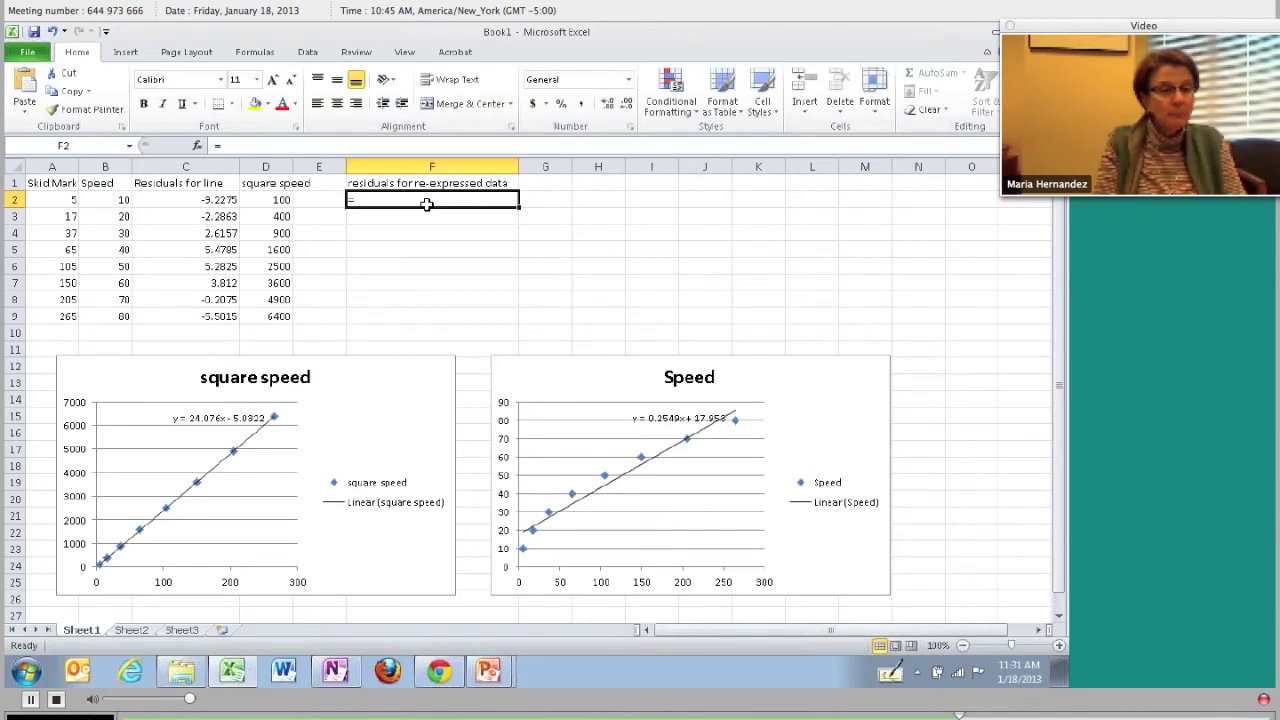
{"action": "left_click", "coordinate": [282, 201]}
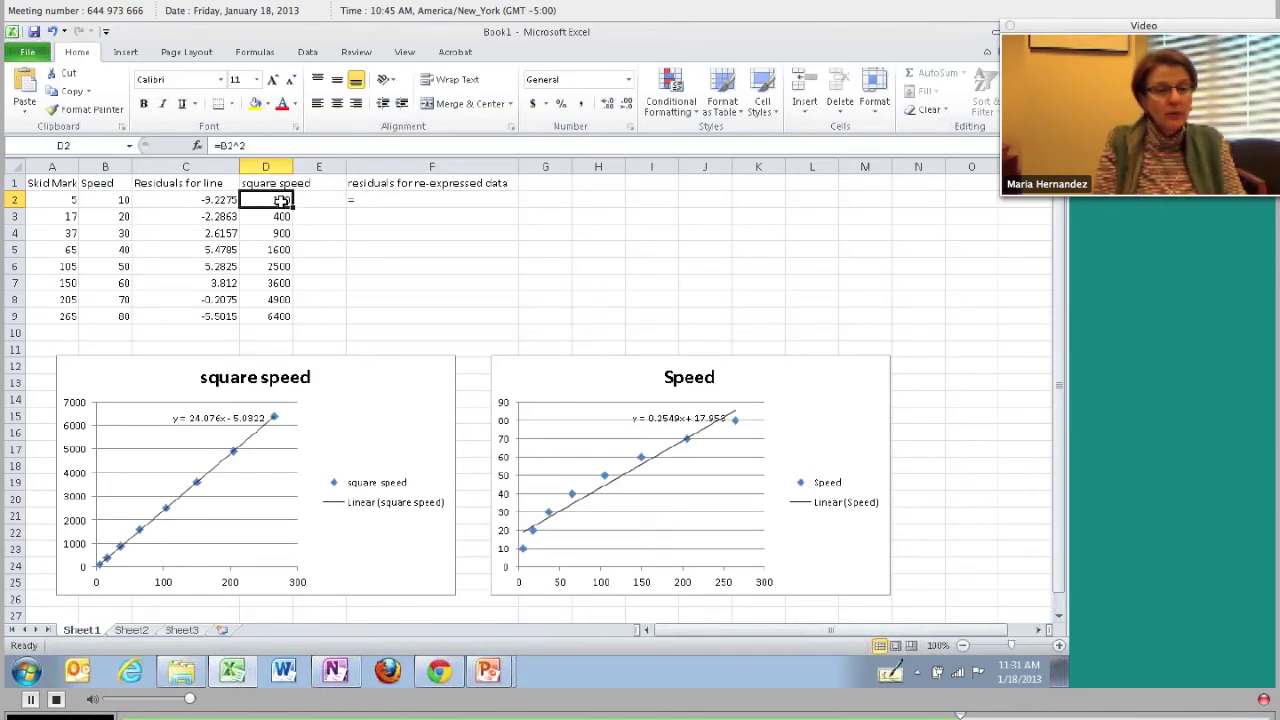
{"action": "left_click", "coordinate": [377, 202]}
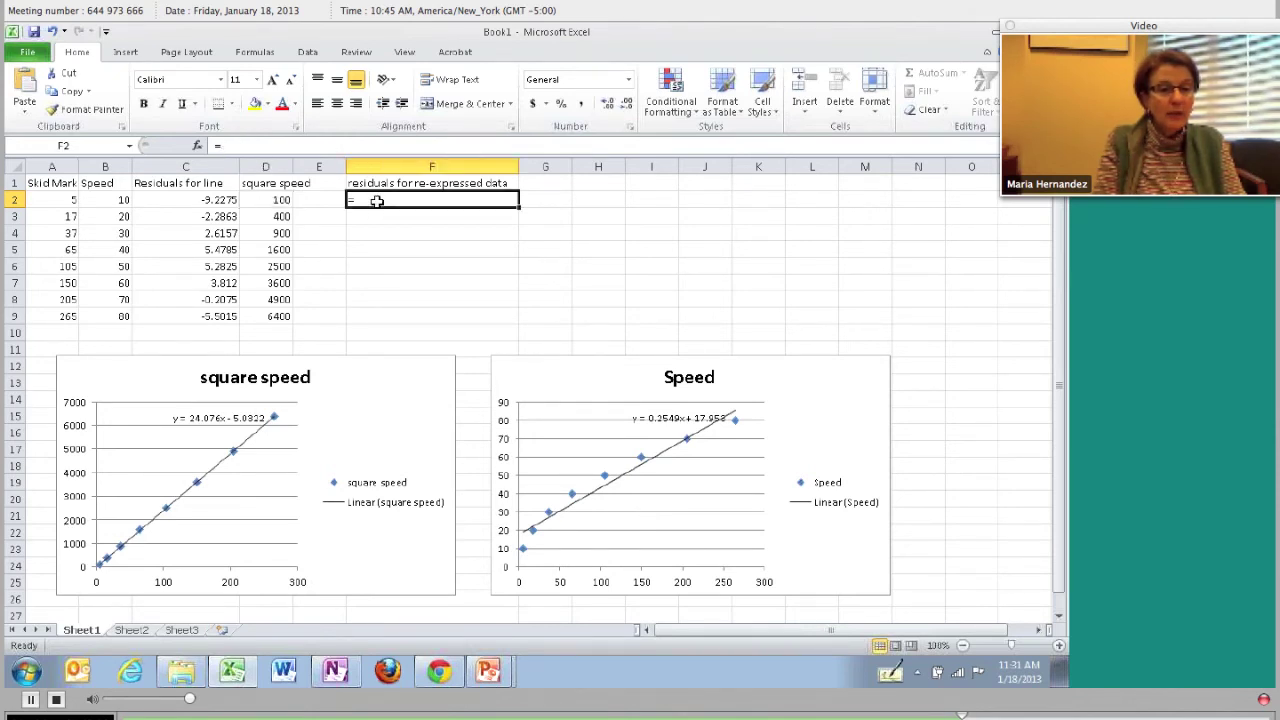
{"action": "double_click", "coordinate": [375, 201]}
{"action": "type", "text": "="}
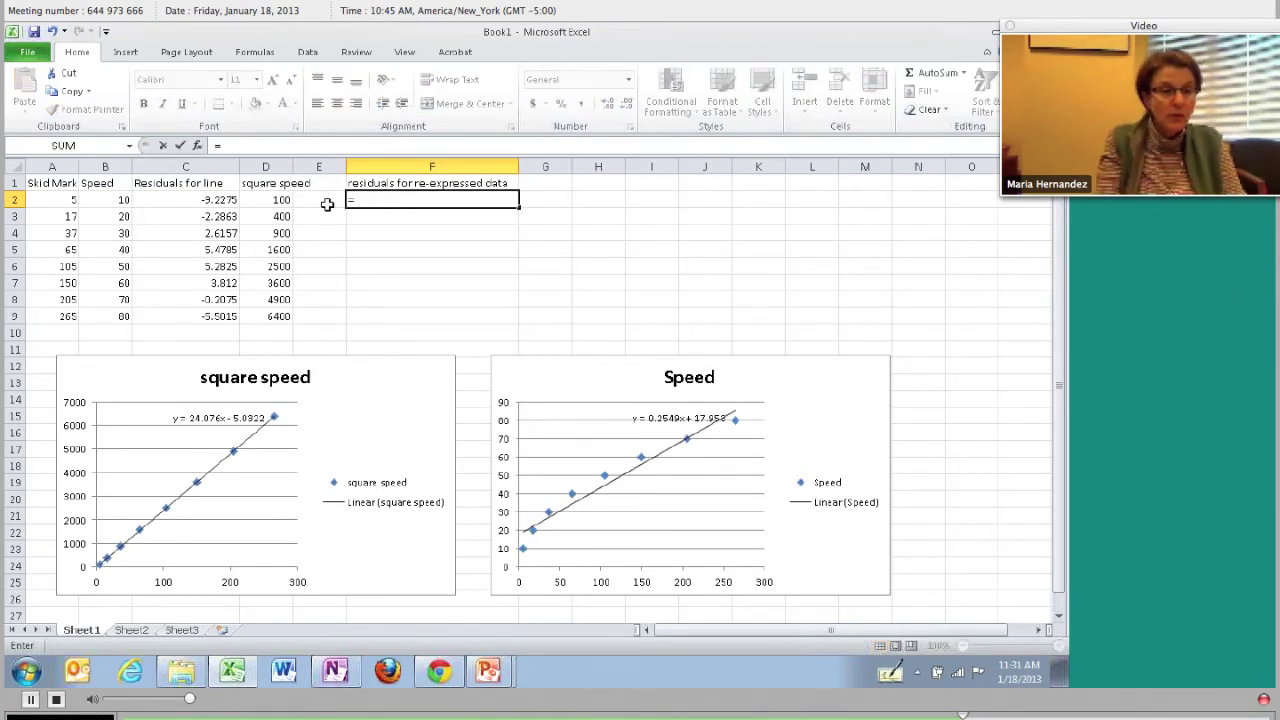
{"action": "left_click", "coordinate": [279, 205]}
{"action": "type", "text": "-"}
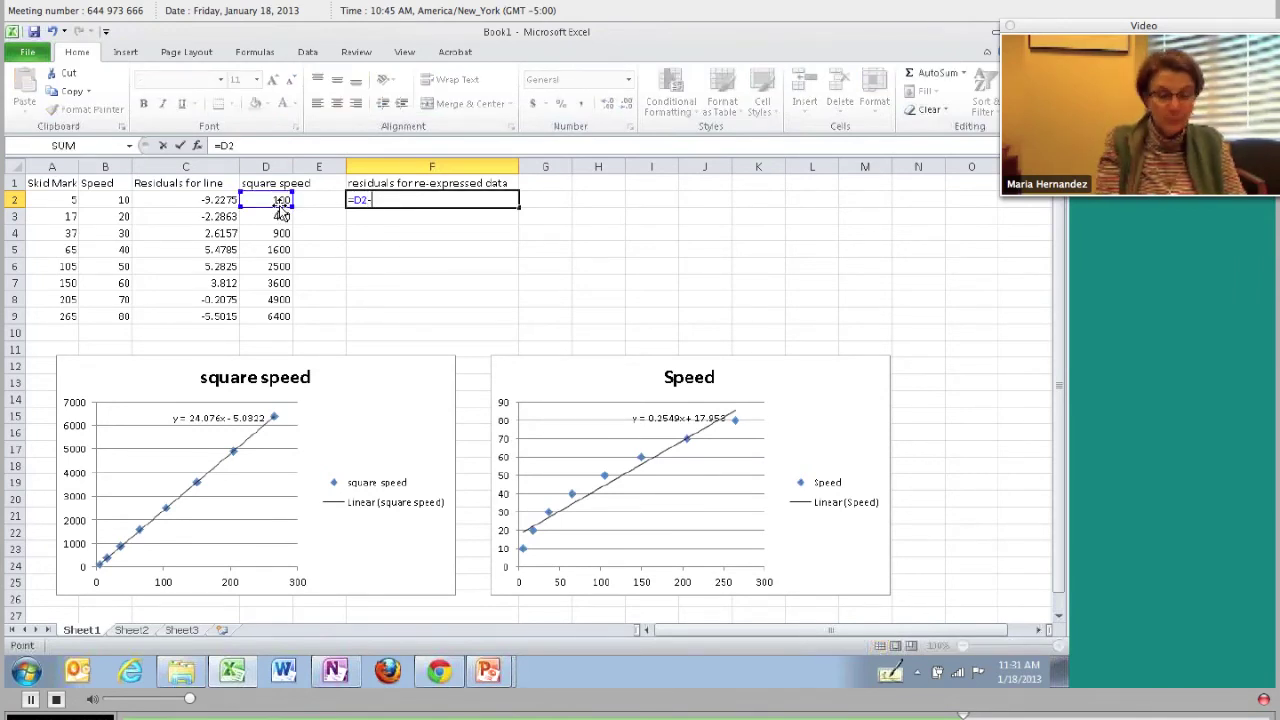
{"action": "type", "text": "("}
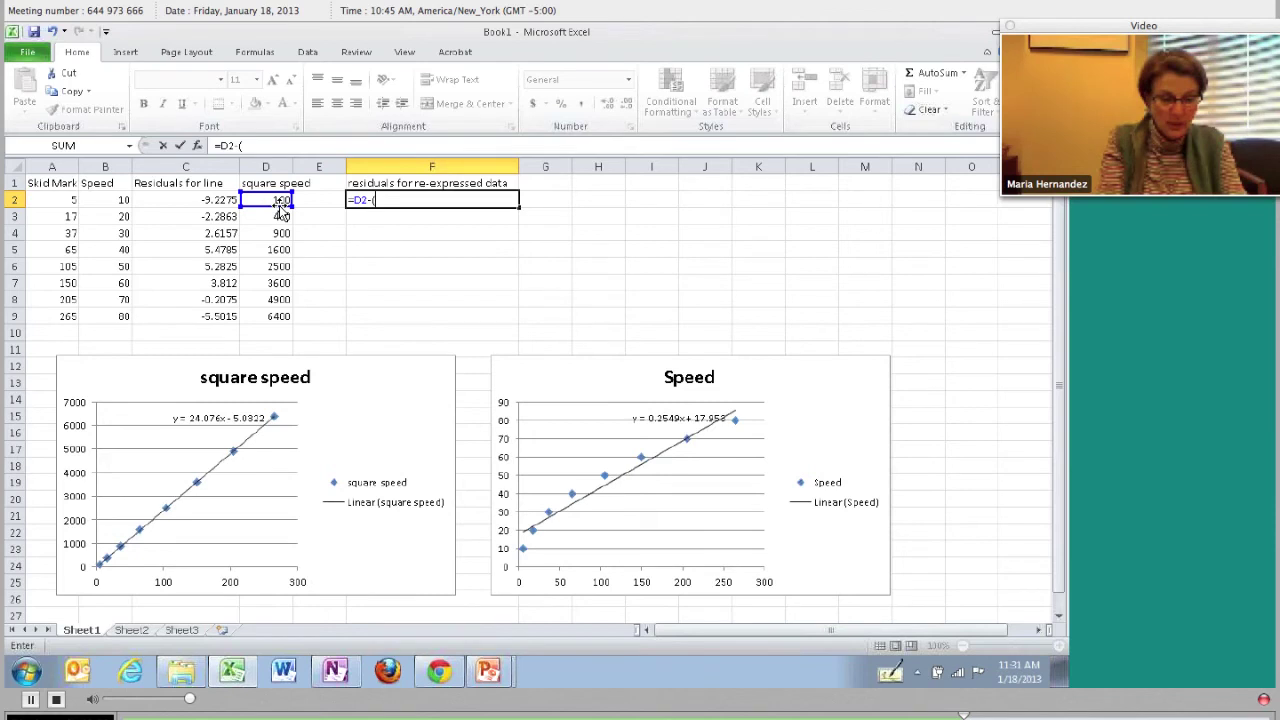
{"action": "type", "text": "24."}
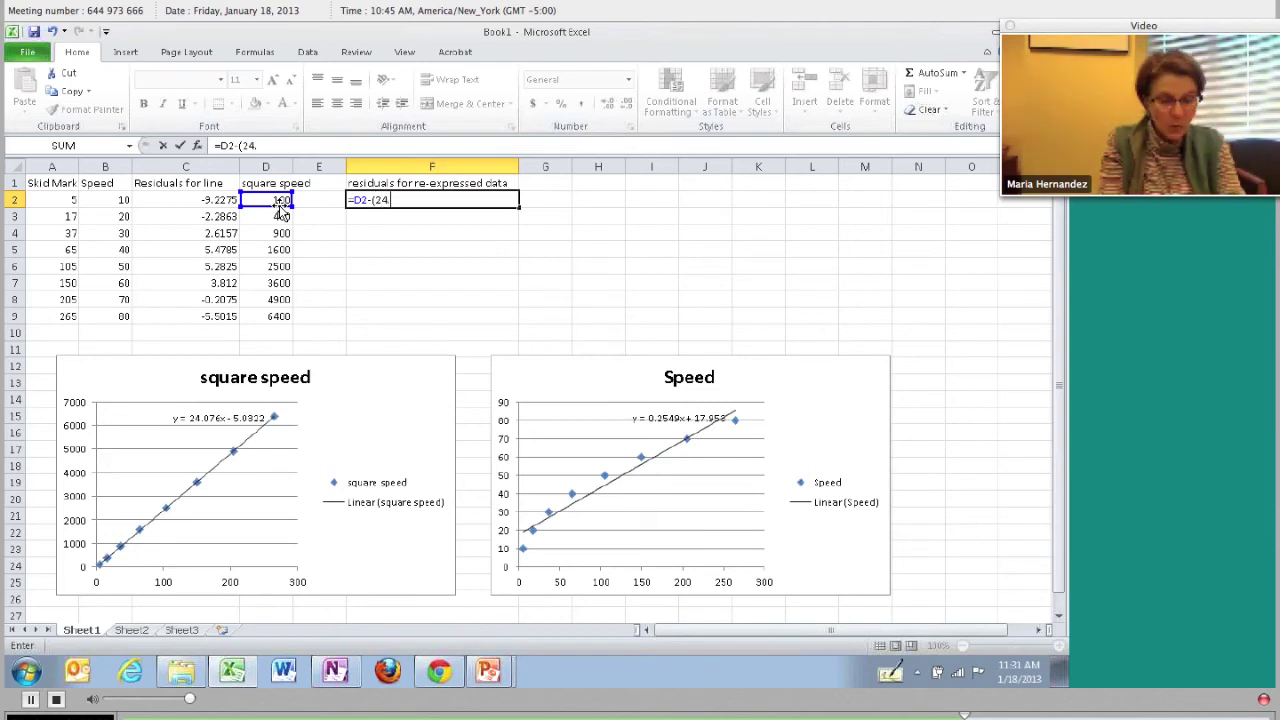
{"action": "type", "text": "076"}
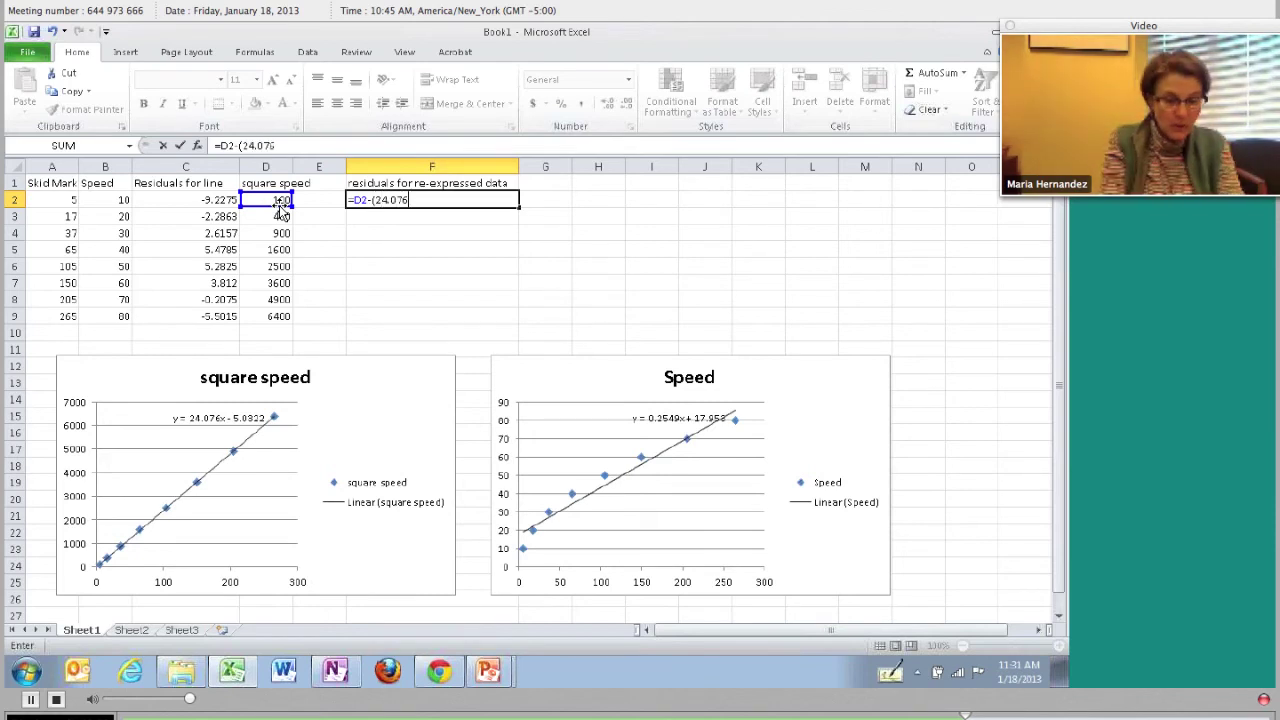
{"action": "type", "text": "*"}
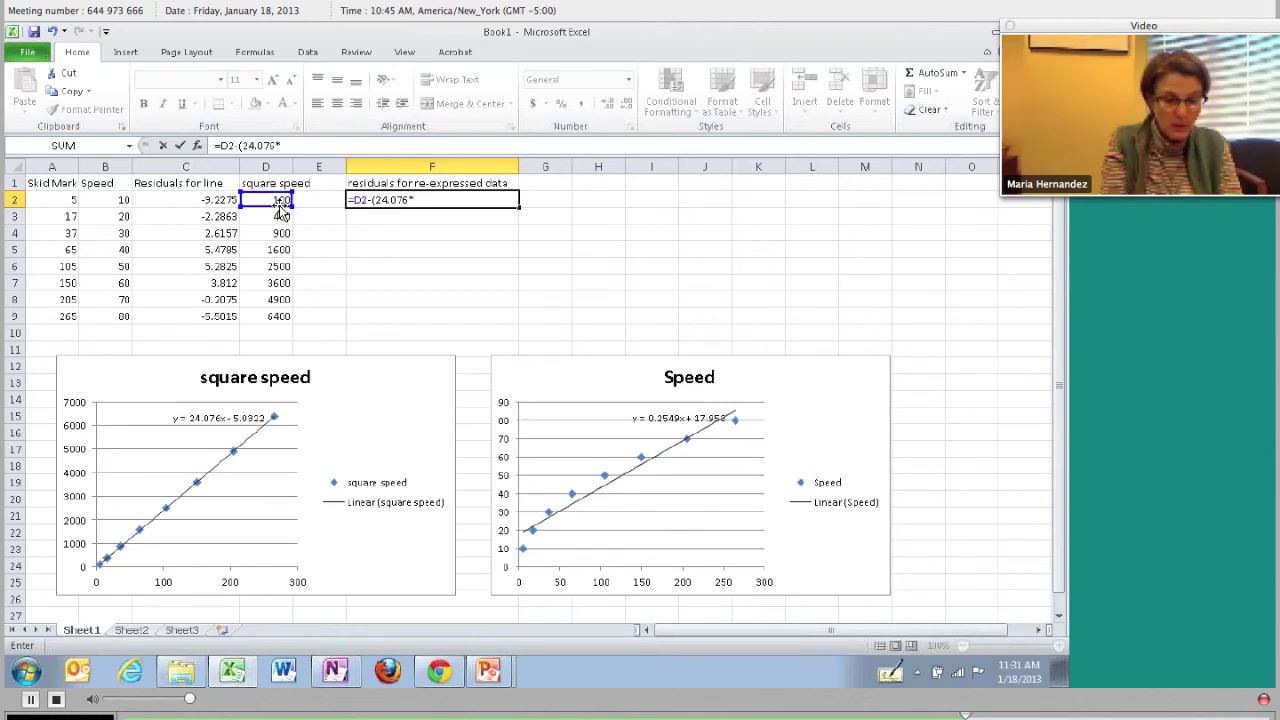
{"action": "left_click", "coordinate": [70, 204]}
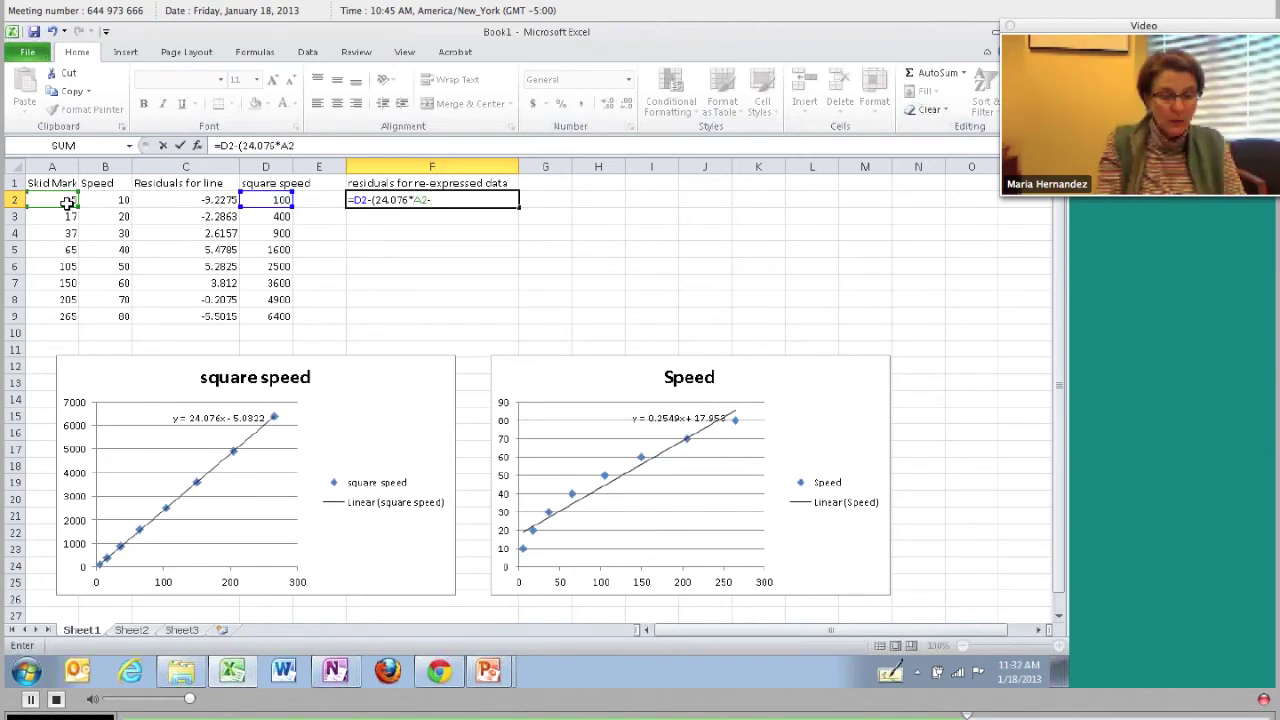
{"action": "type", "text": "-5.0"}
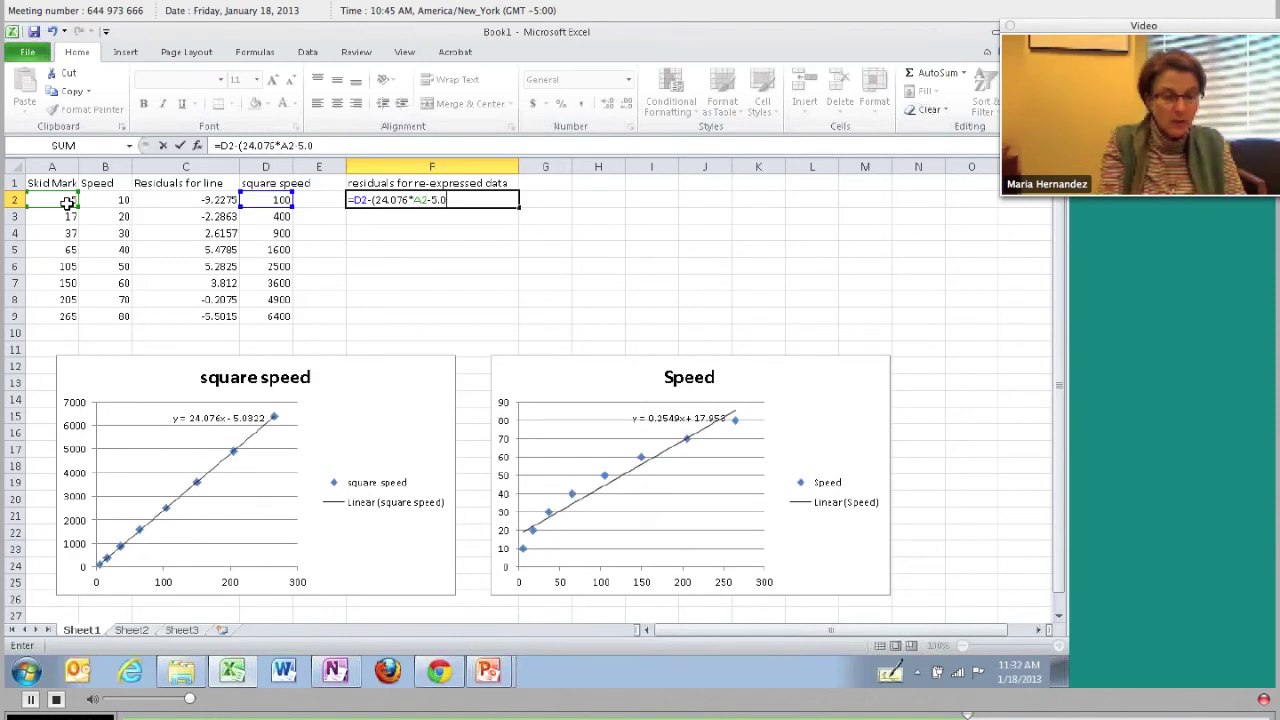
{"action": "type", "text": "322"}
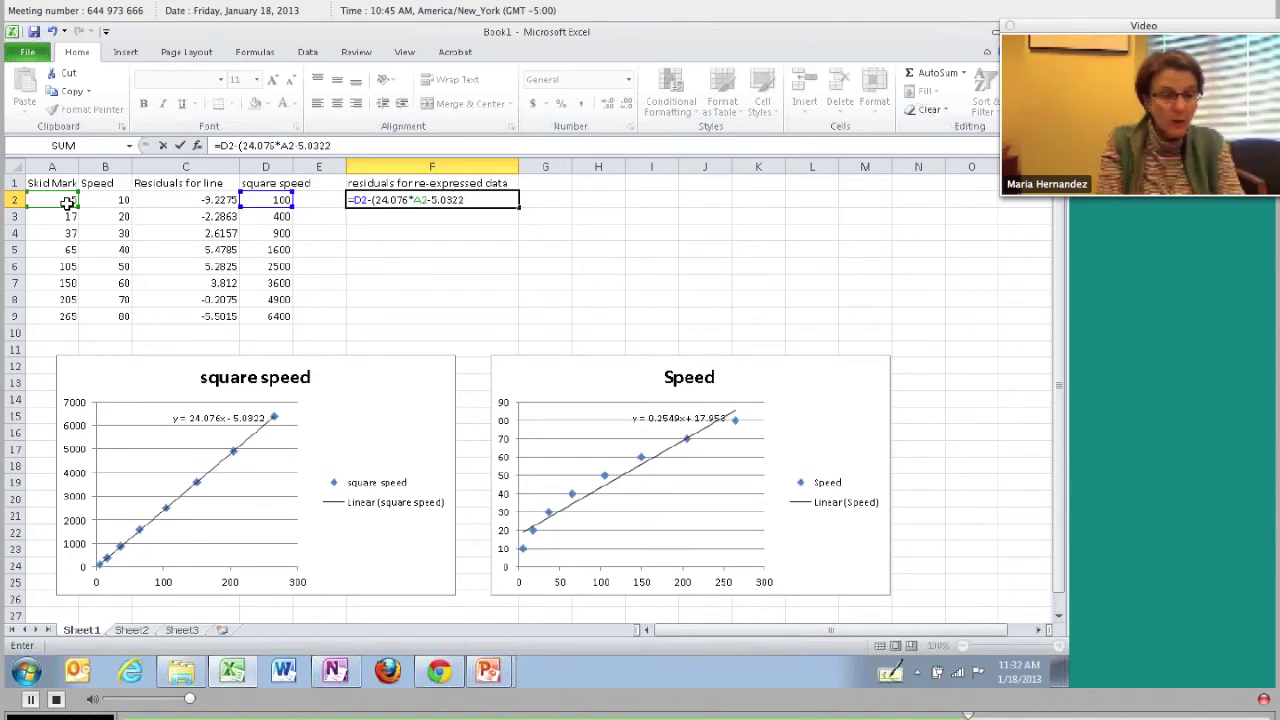
{"action": "type", "text": ")"}
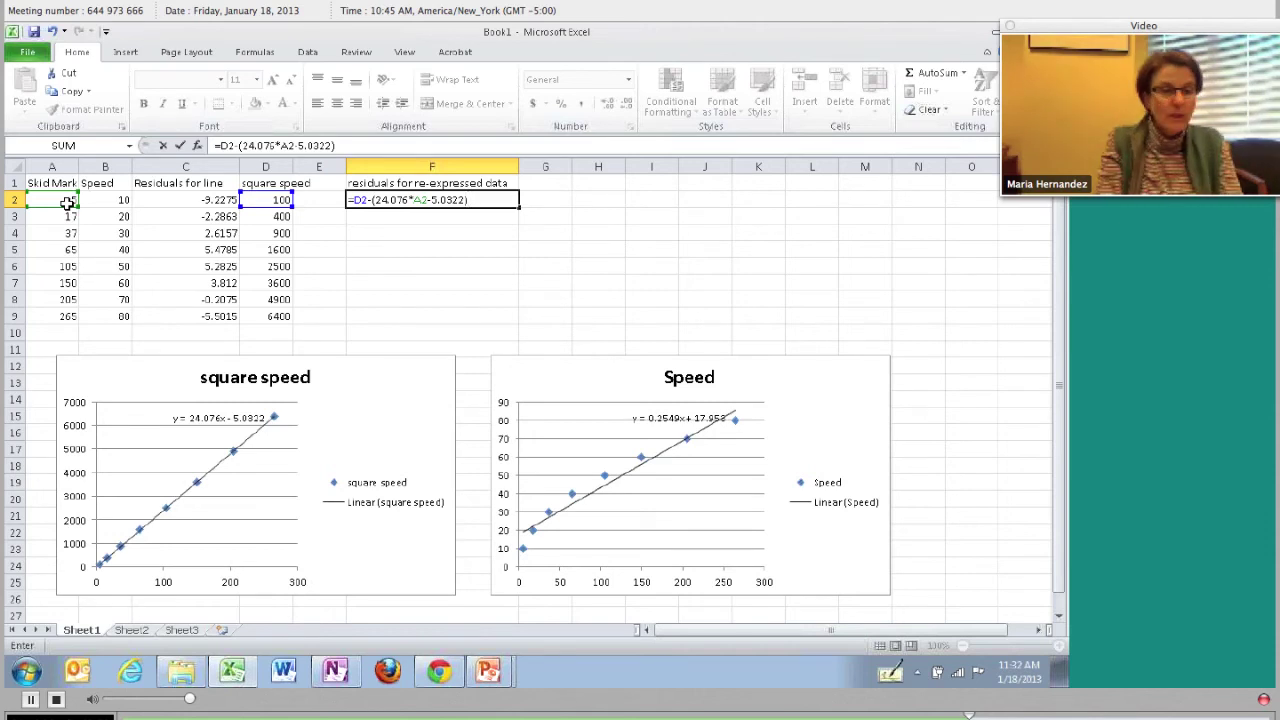
{"action": "key", "text": "Return"}
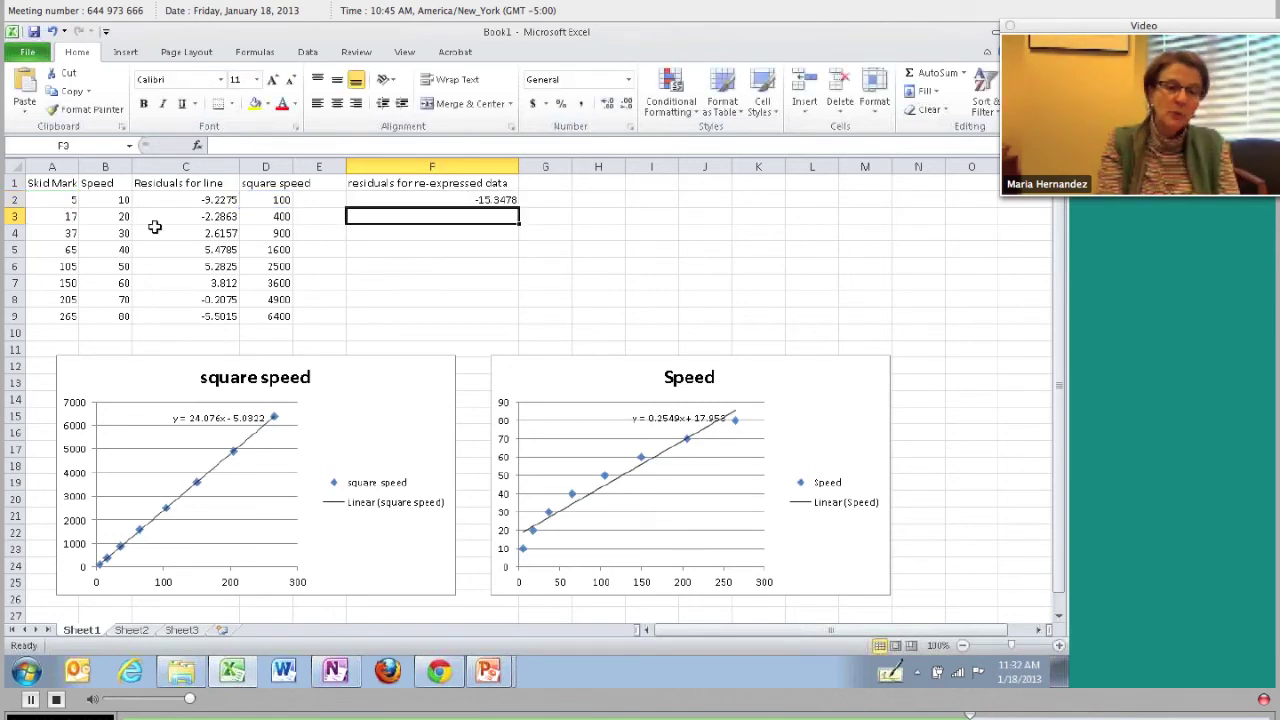
- Fill the residual formula from F2 down through F9
{"action": "left_click", "coordinate": [482, 201]}
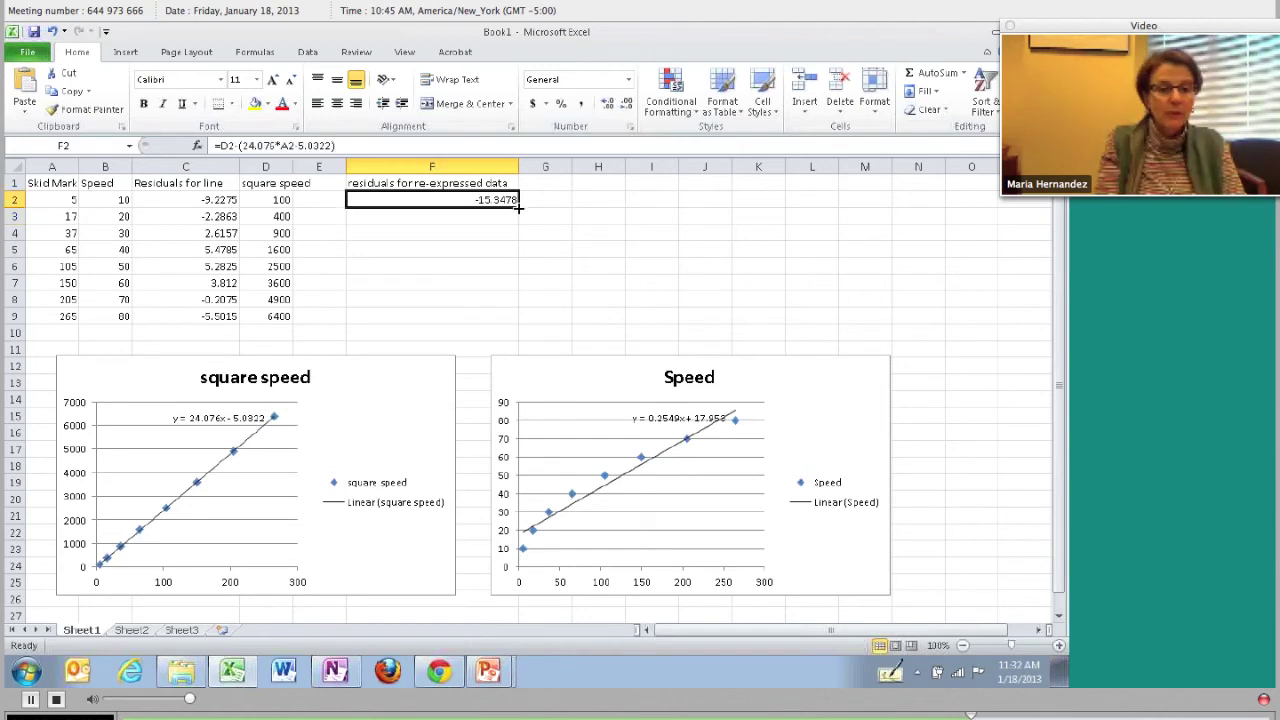
{"action": "left_click", "coordinate": [519, 207]}
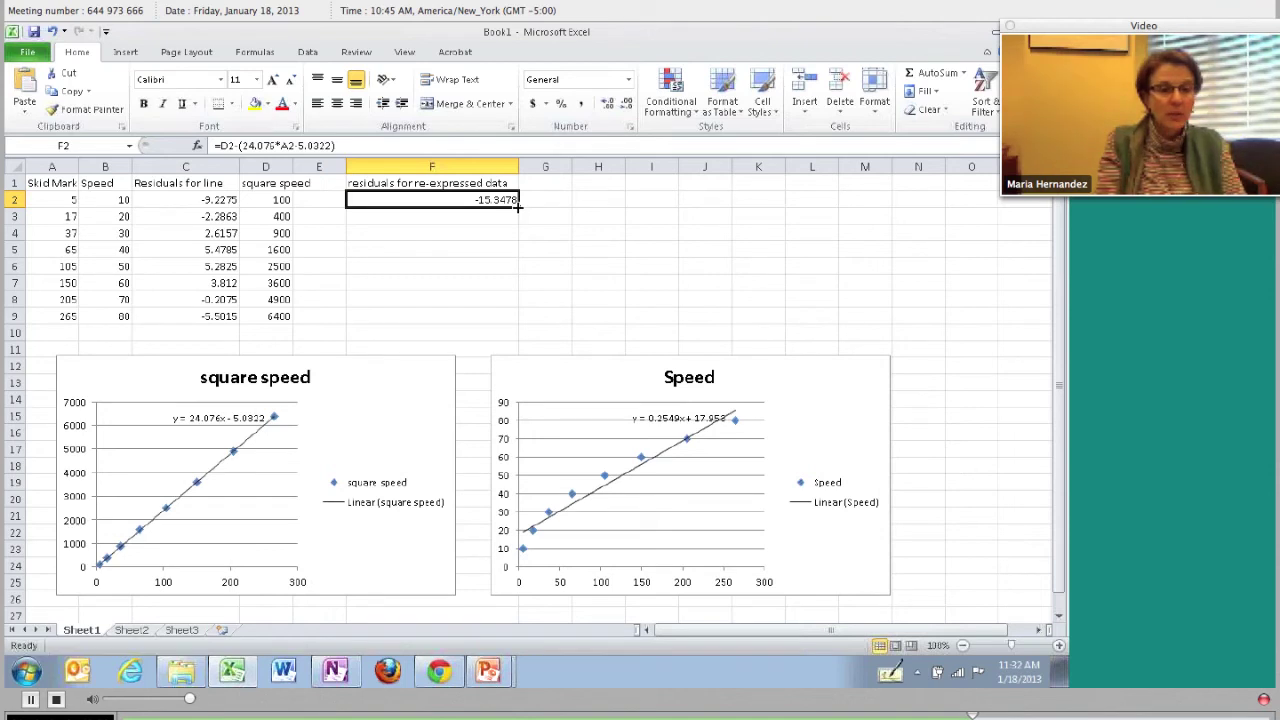
{"action": "left_click_drag", "start_coordinate": [519, 207], "coordinate": [503, 328]}
{"action": "left_click", "coordinate": [549, 280]}
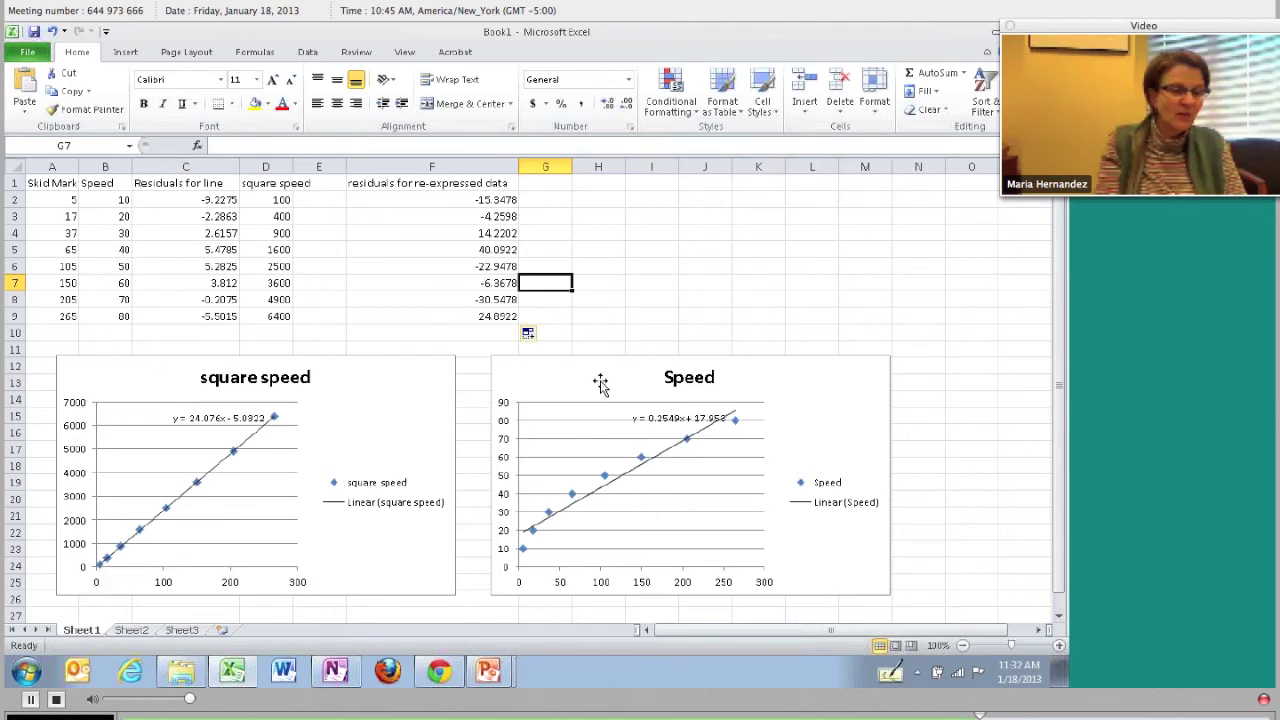
- Move the Speed chart lower and insert a markers-only scatter chart of columns A and F, placed above it
{"action": "left_click_drag", "start_coordinate": [600, 383], "coordinate": [593, 470]}
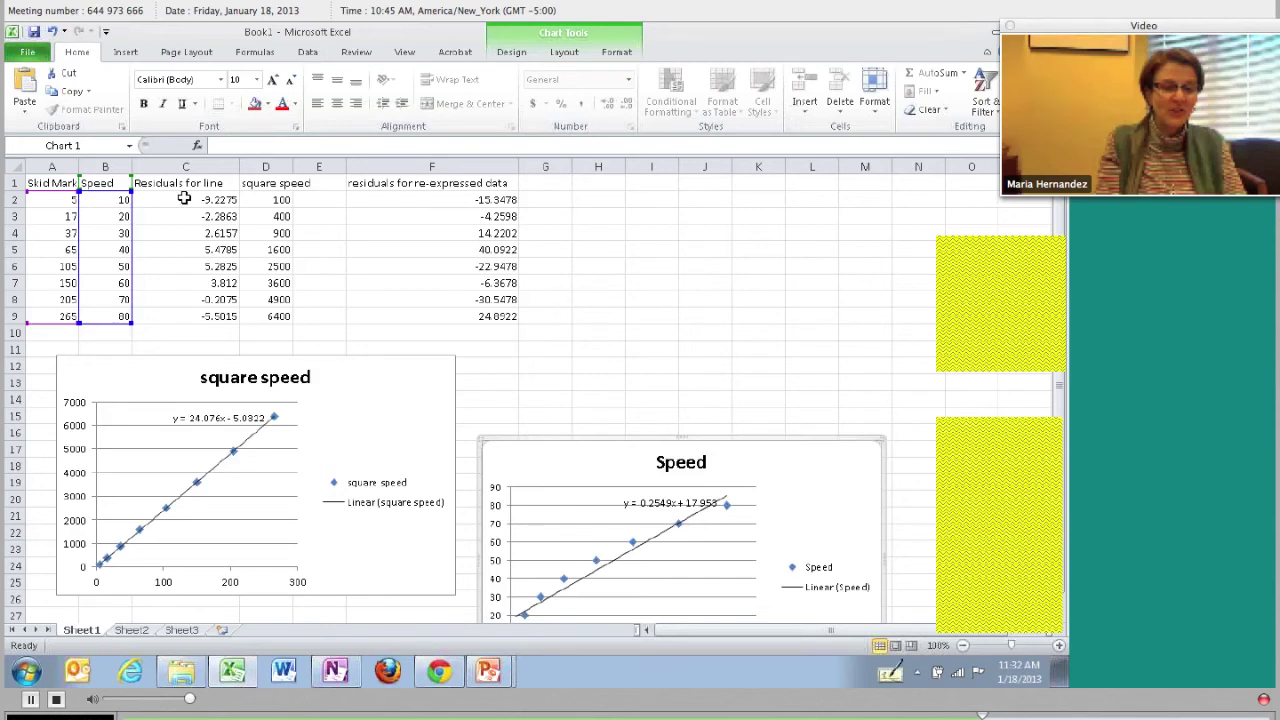
{"action": "left_click", "coordinate": [58, 164]}
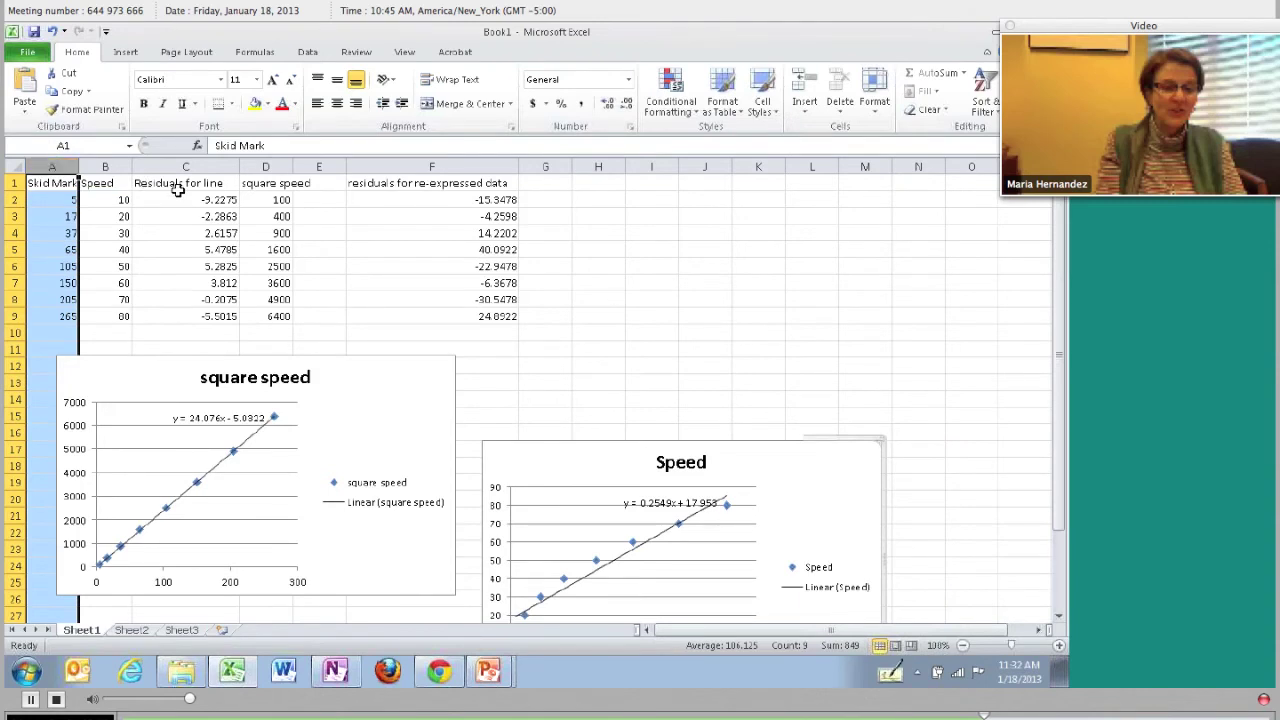
{"action": "left_click", "coordinate": [451, 167], "text": "ctrl"}
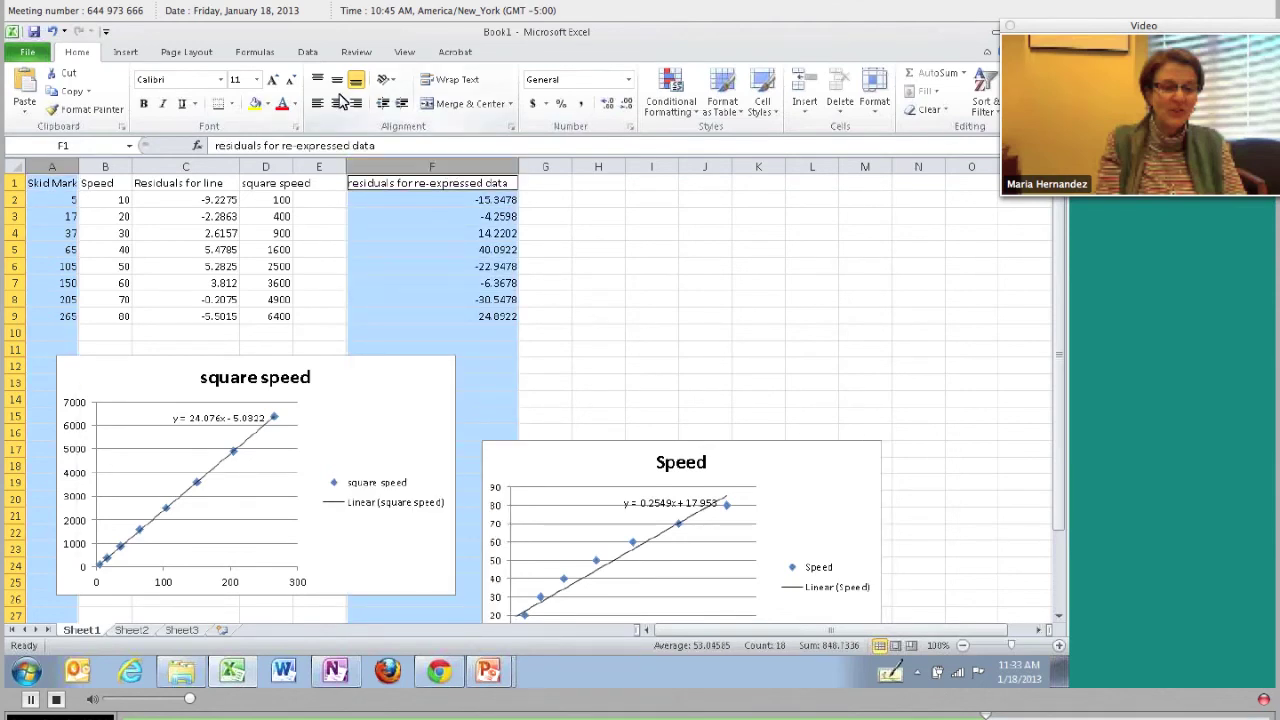
{"action": "left_click", "coordinate": [127, 54]}
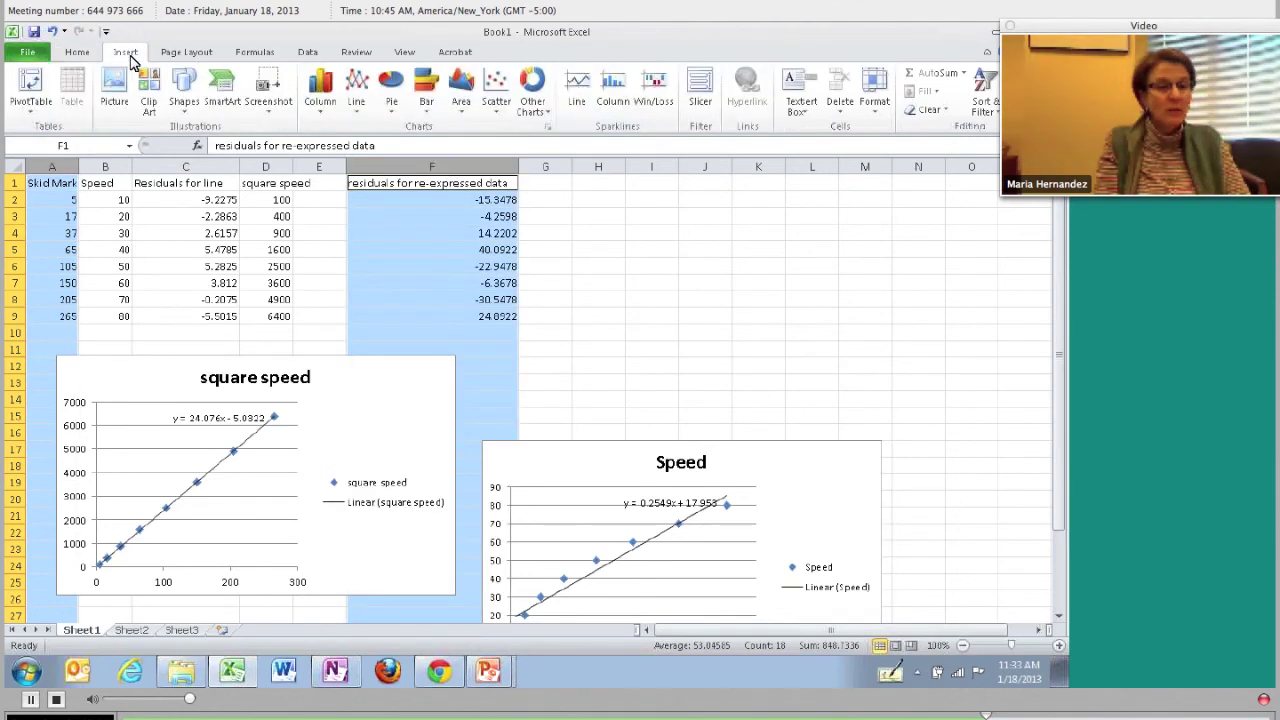
{"action": "left_click", "coordinate": [496, 100]}
{"action": "left_click", "coordinate": [421, 158]}
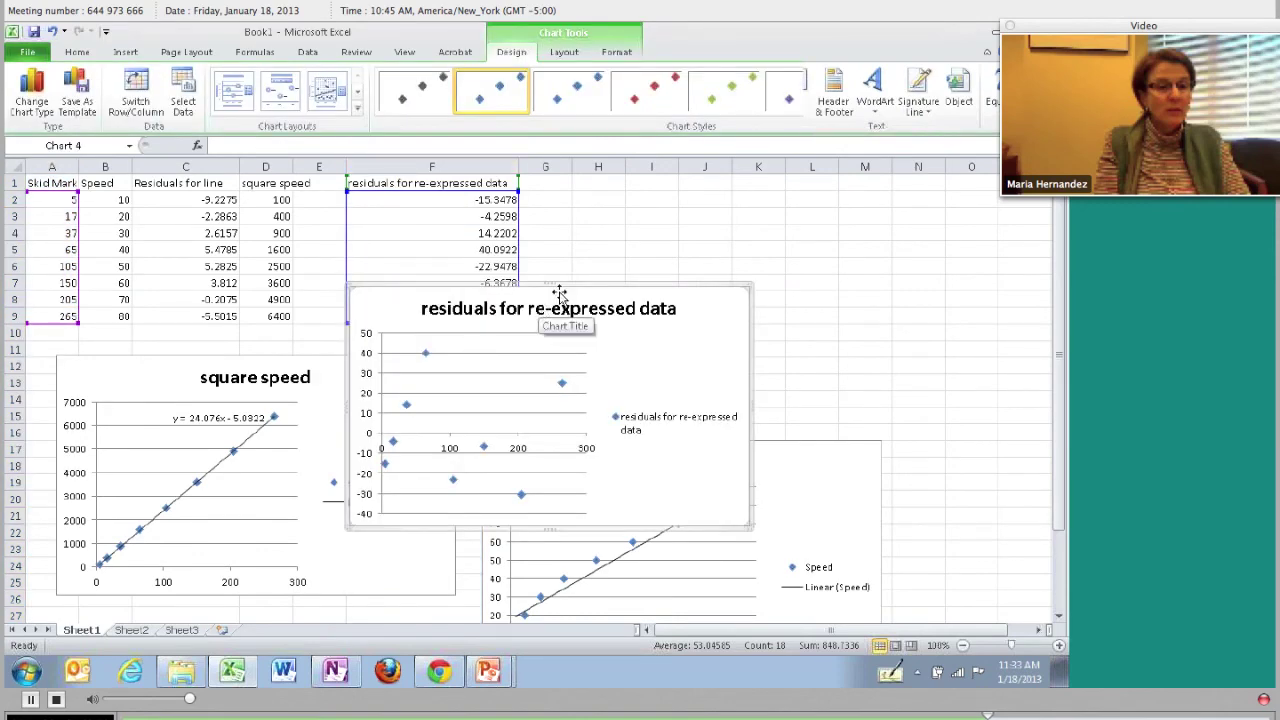
{"action": "left_click_drag", "start_coordinate": [560, 294], "coordinate": [569, 216]}
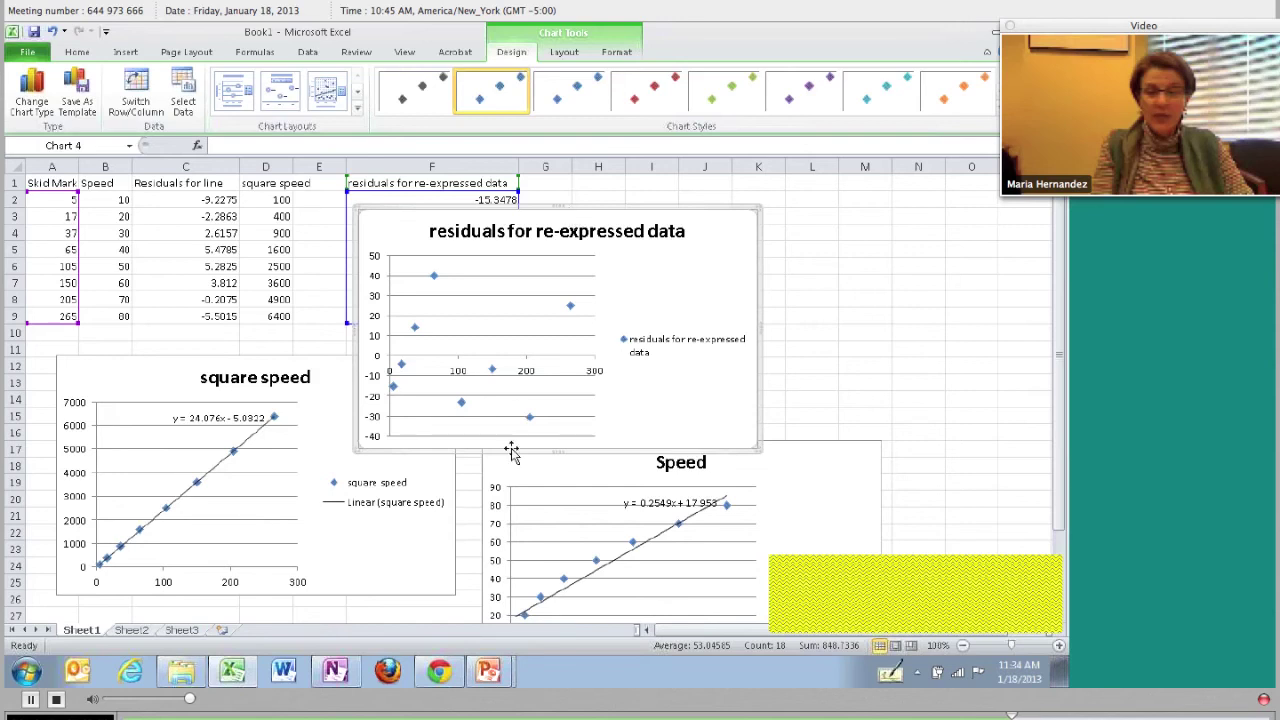
- Switch to the PowerPoint slide show and advance to the slide on using the work to find the nonlinear model
{"action": "key", "text": "alt+Tab"}
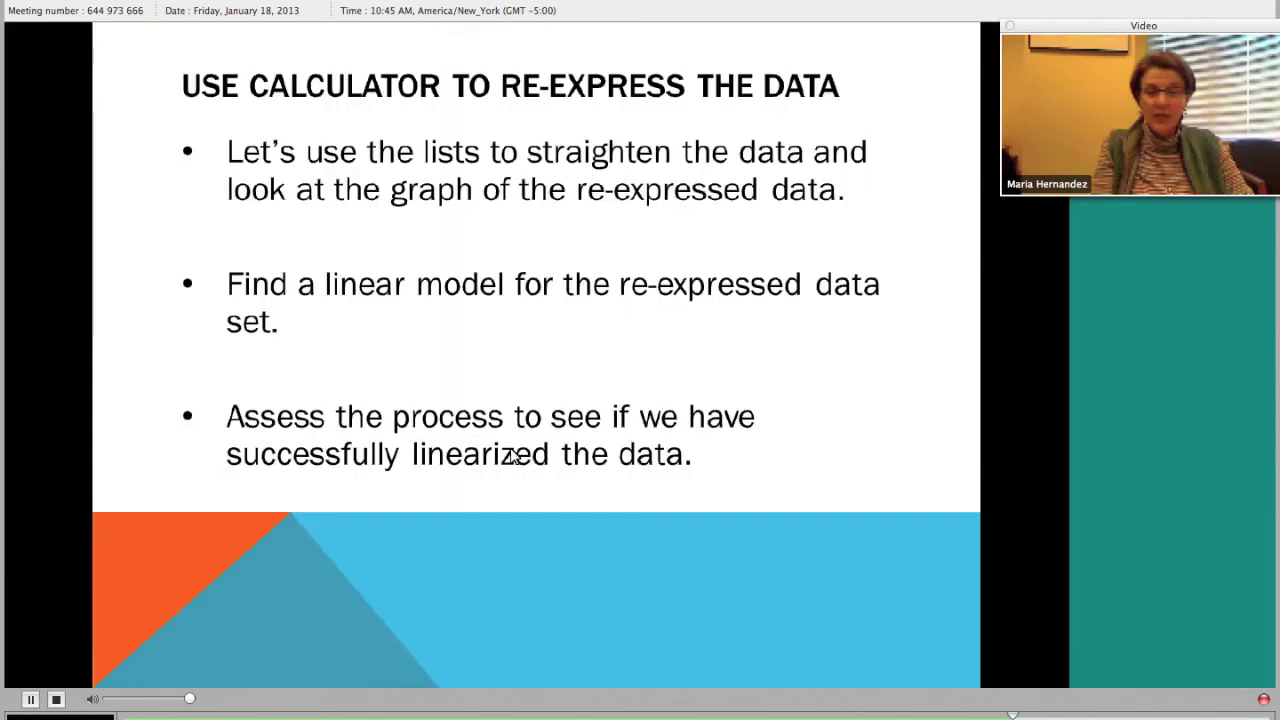
{"action": "left_click", "coordinate": [512, 457]}
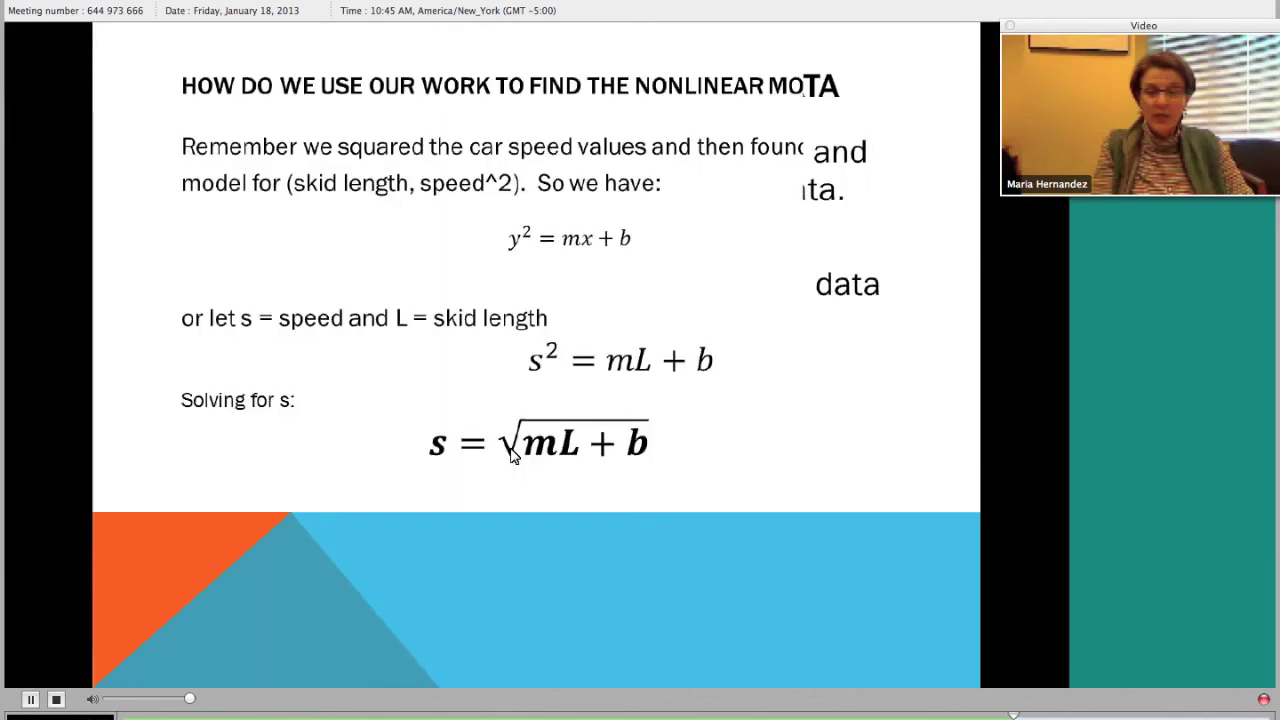
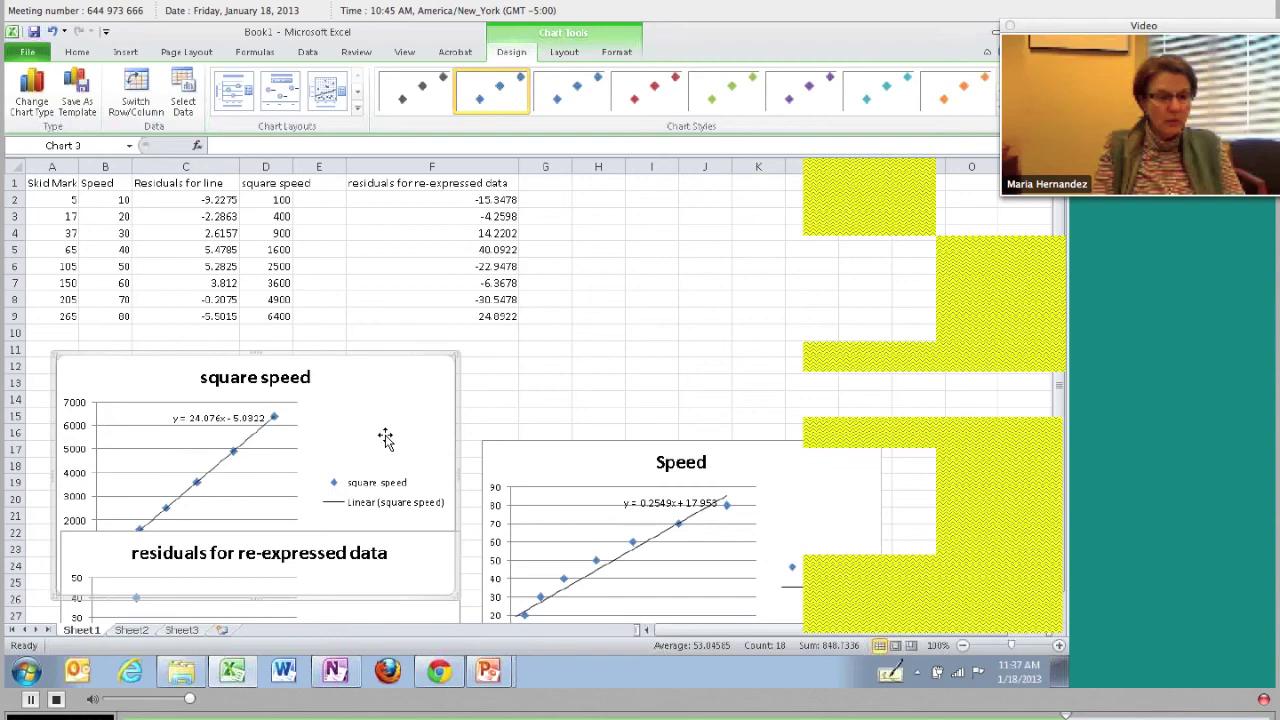
- Undo the deletion of the square speed chart and select cell G1 beside the re-expressed residuals heading
{"action": "key", "text": "ctrl+z"}
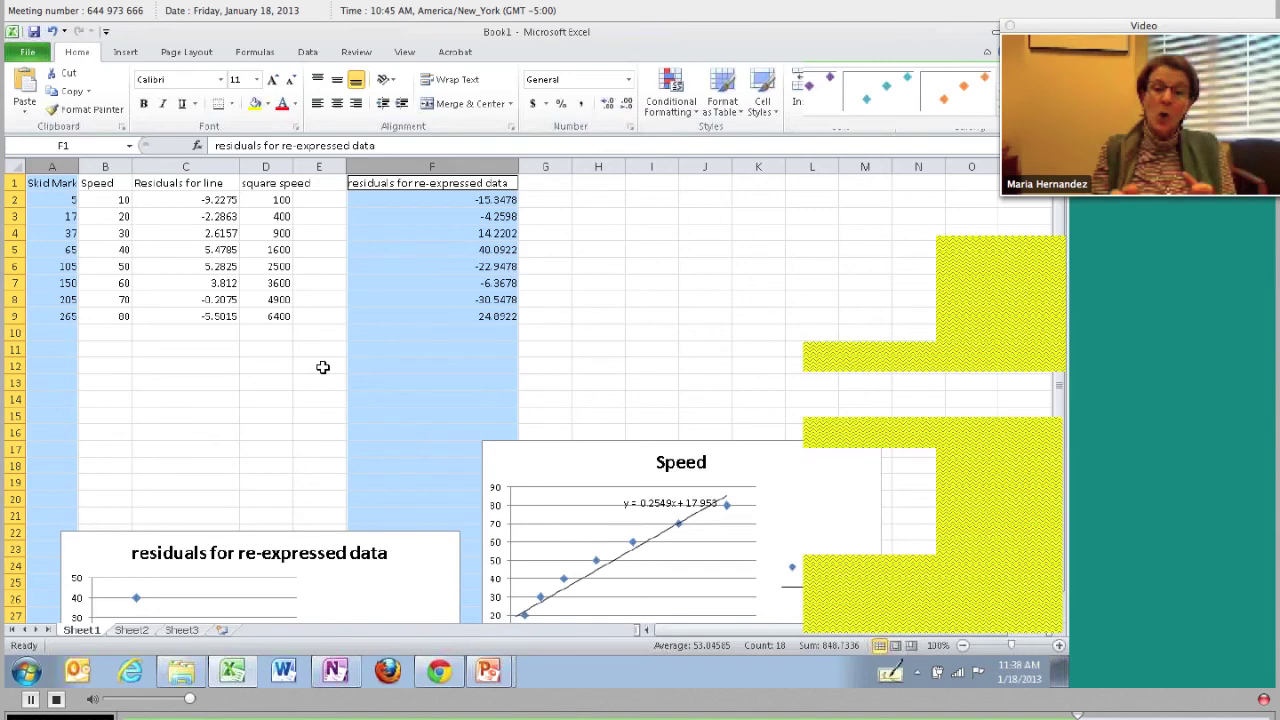
{"action": "left_click", "coordinate": [545, 186]}
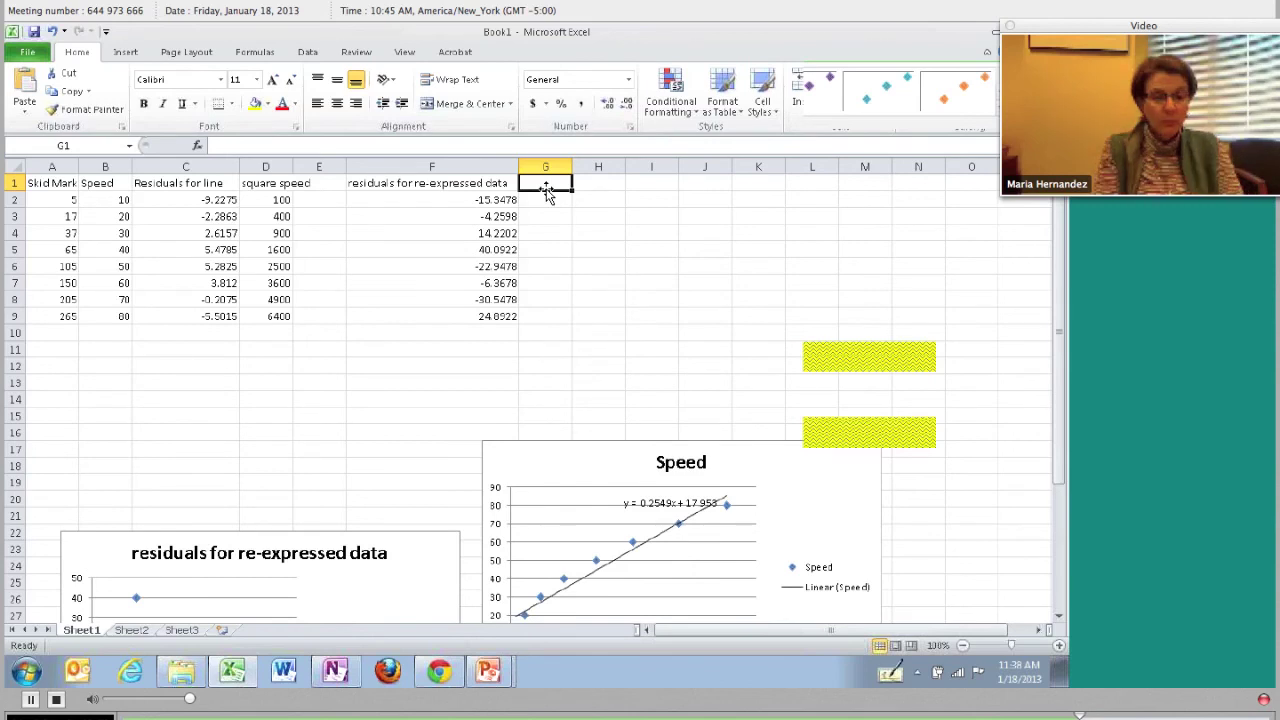
{"action": "left_click", "coordinate": [425, 563]}
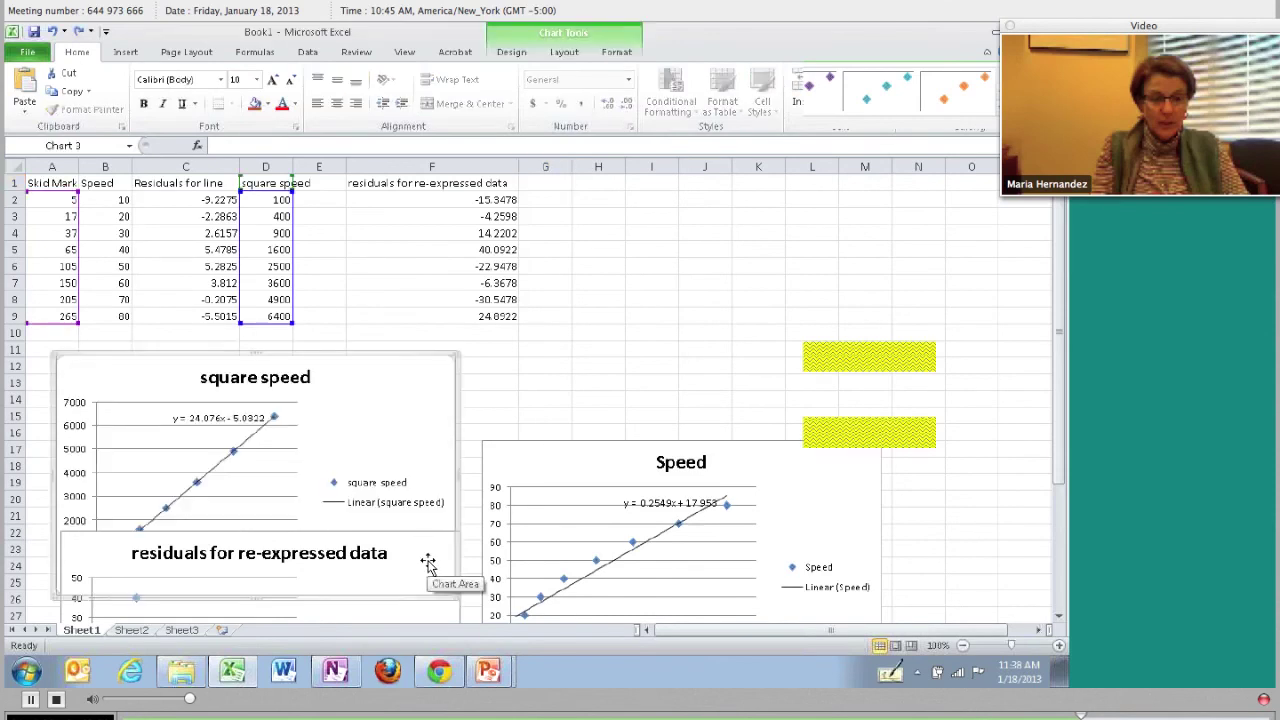
{"action": "left_click", "coordinate": [546, 192]}
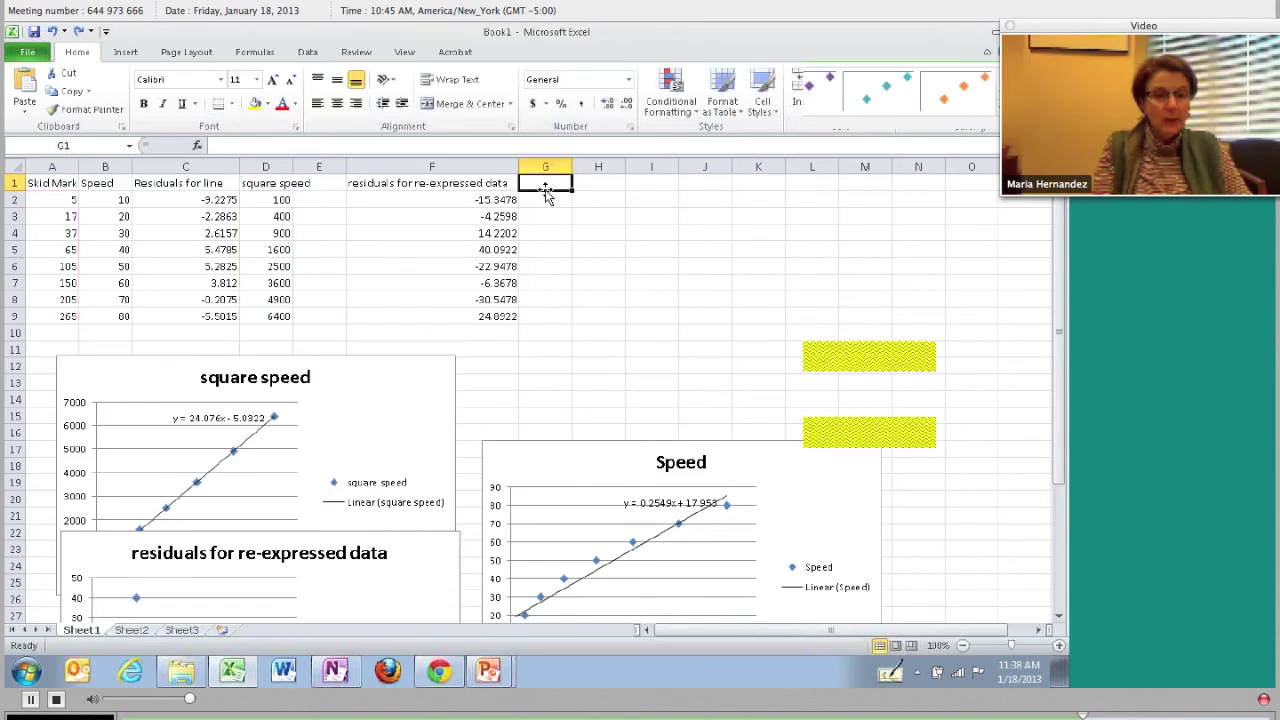
- Enter the heading "nonlinear perdictions" in cell G1
{"action": "type", "text": "non"}
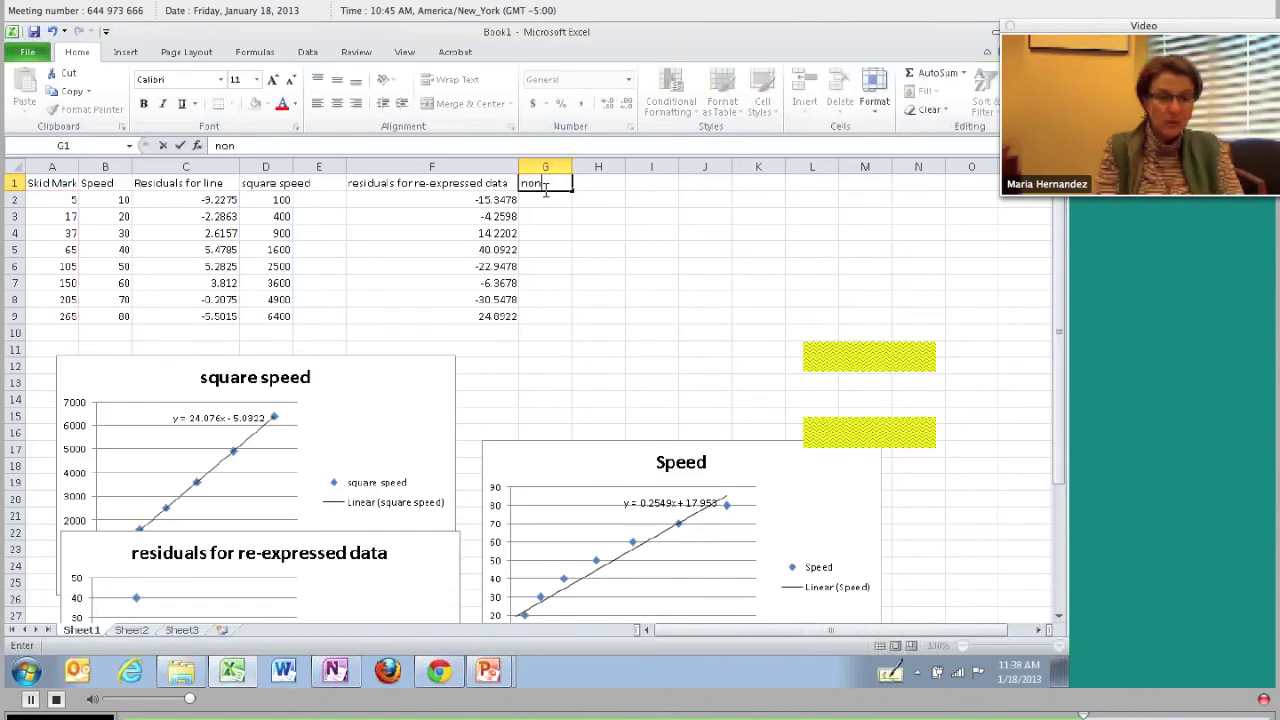
{"action": "type", "text": "linear"}
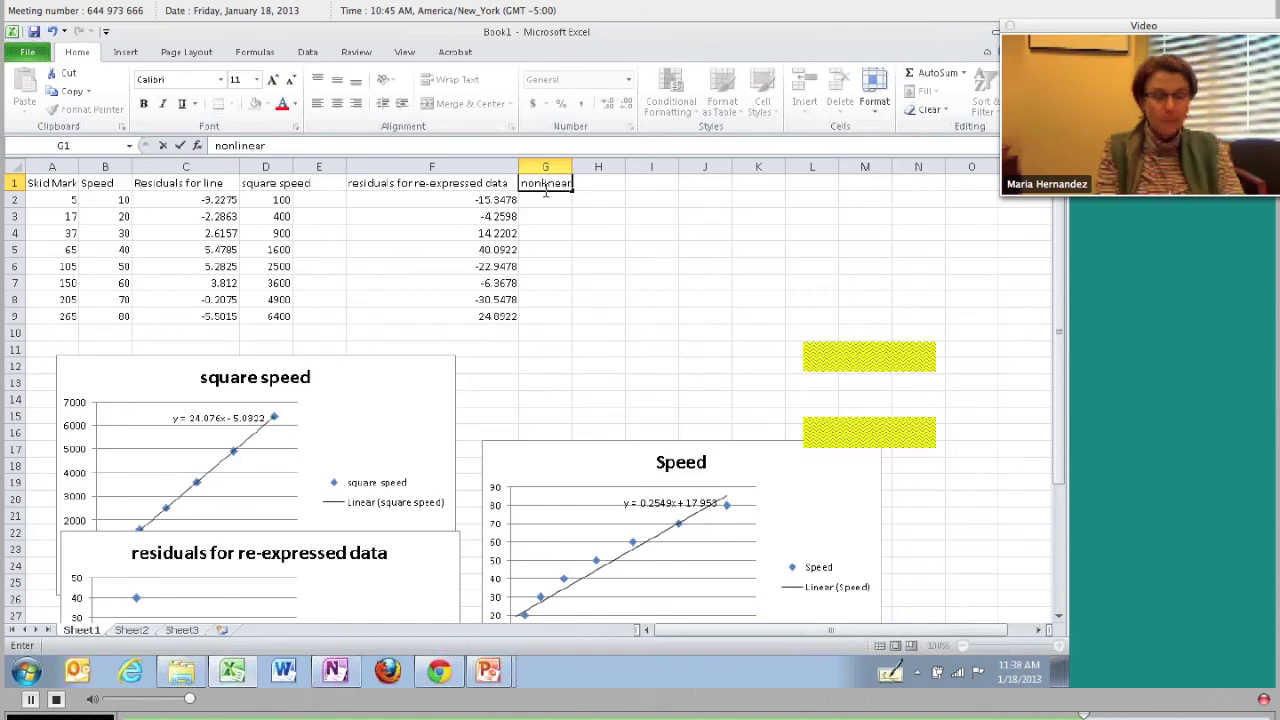
{"action": "type", "text": " perdictions"}
- Enter the formula =sqrt(24.076*A2-5.0322) in G2 to predict speed from the first skid mark length
{"action": "left_click", "coordinate": [547, 197]}
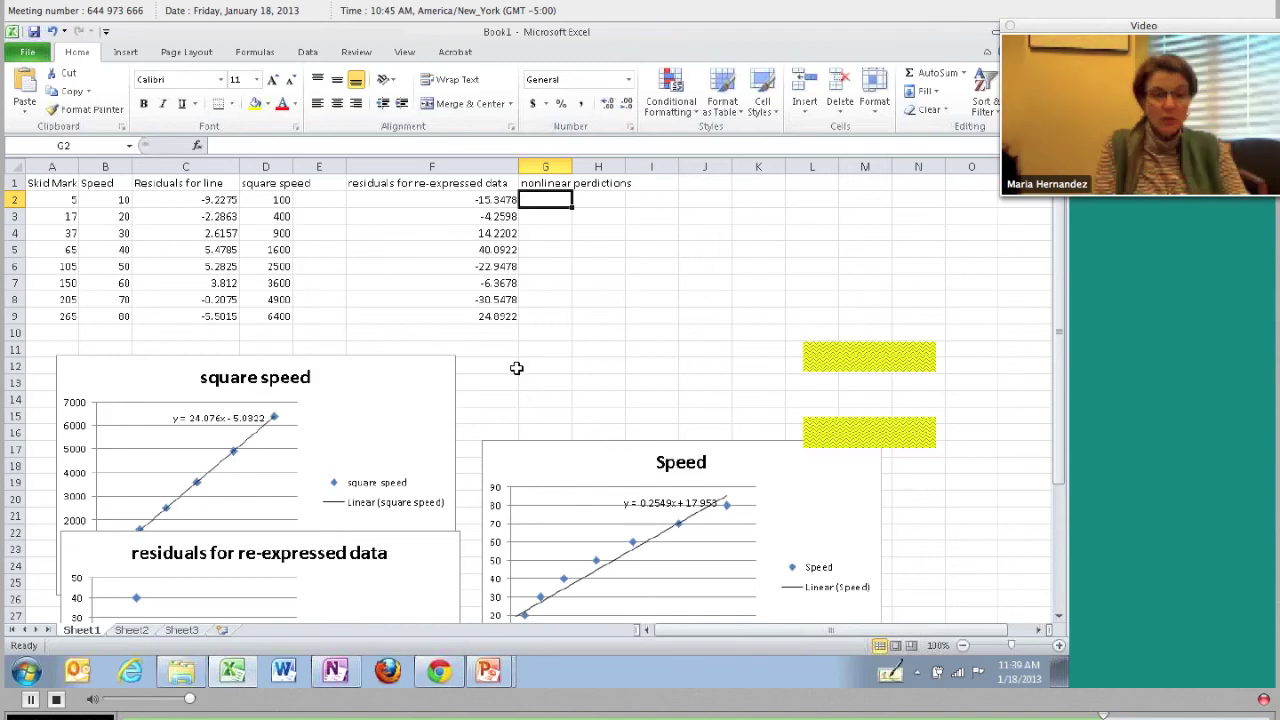
{"action": "type", "text": "="}
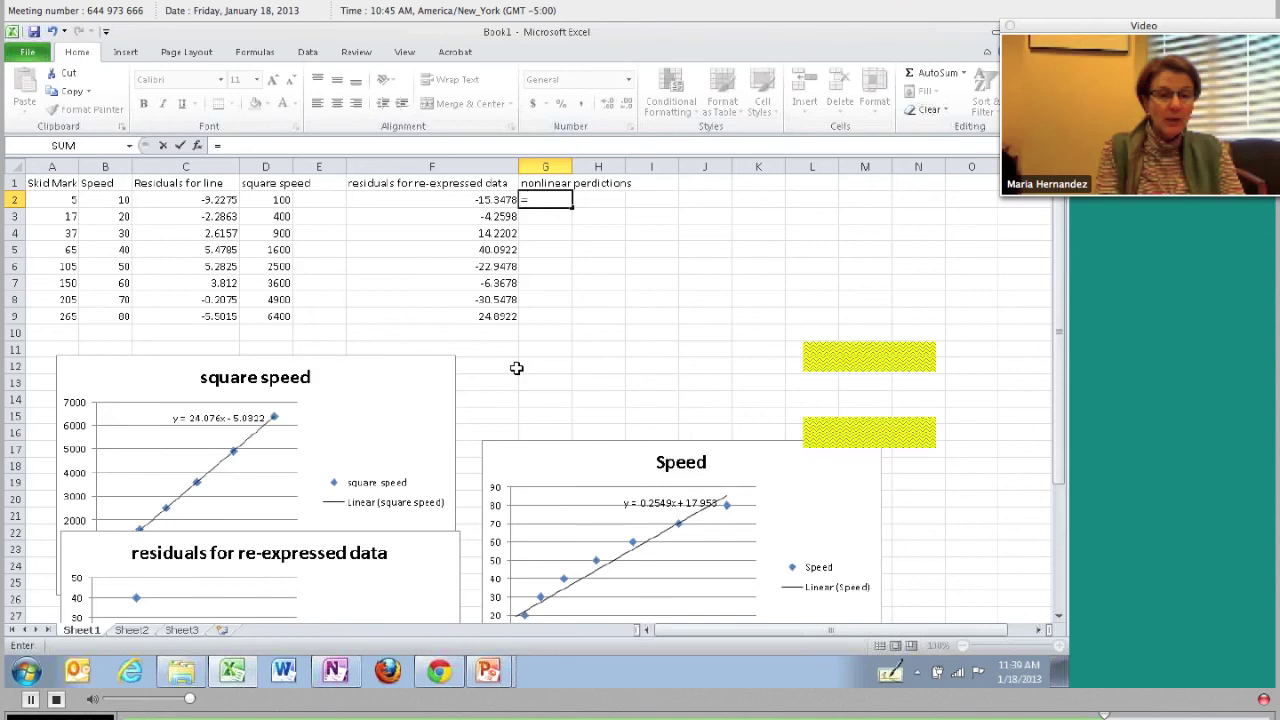
{"action": "type", "text": "sqrt"}
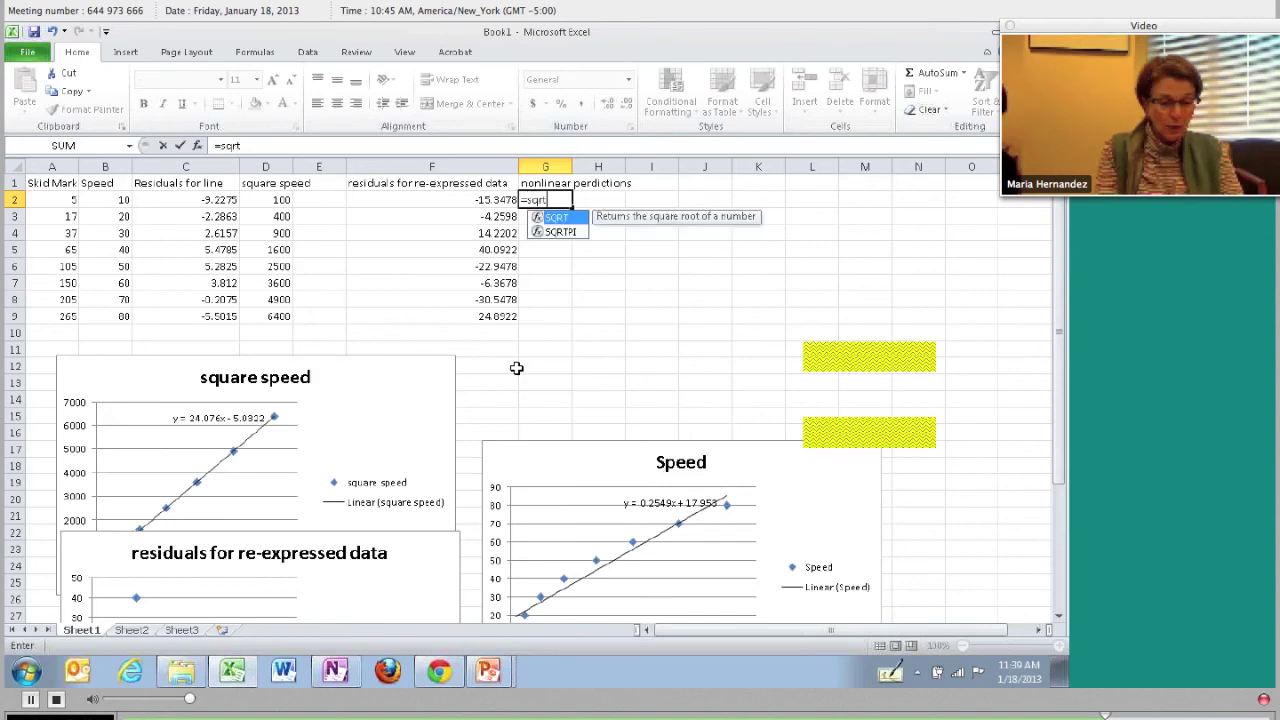
{"action": "type", "text": "("}
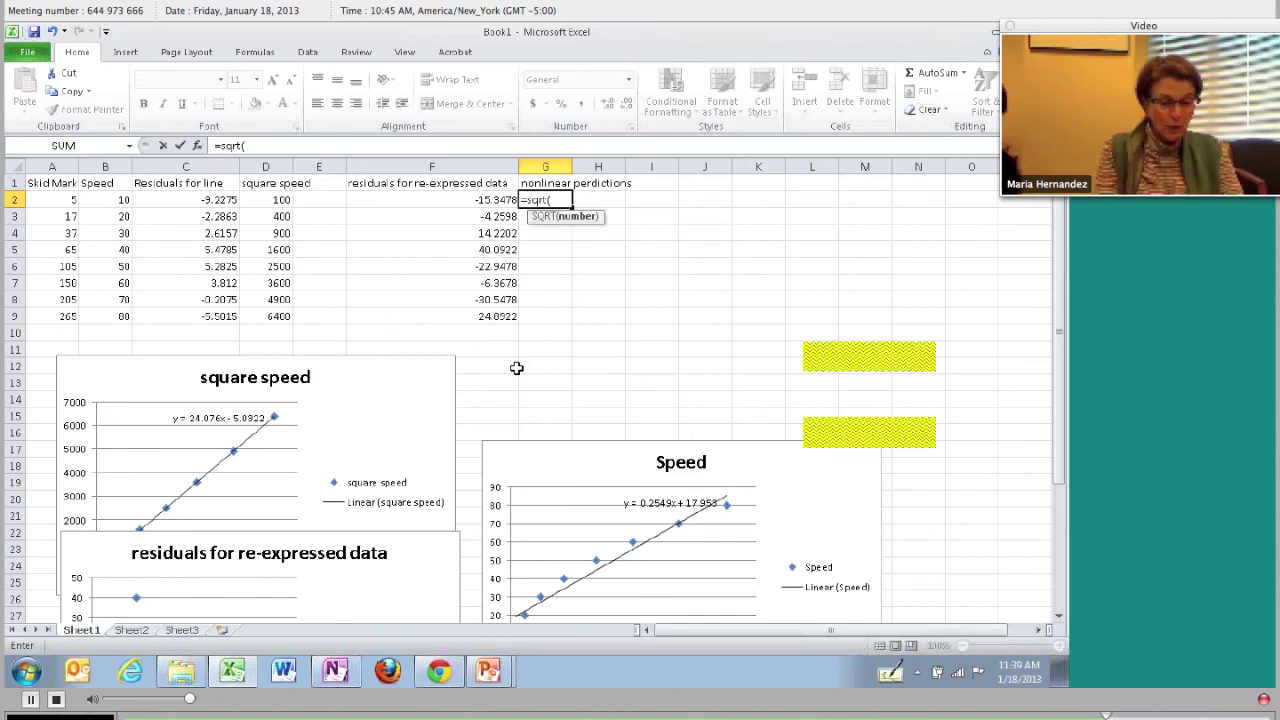
{"action": "type", "text": "2"}
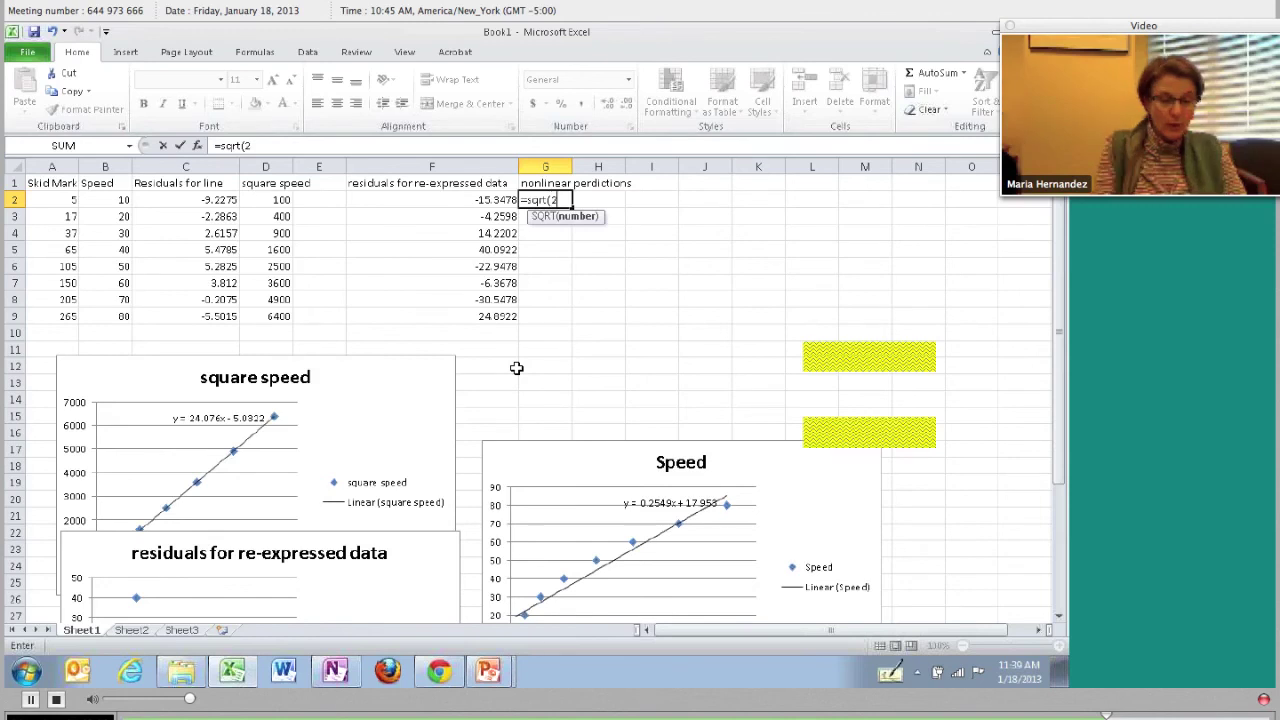
{"action": "type", "text": "4.0"}
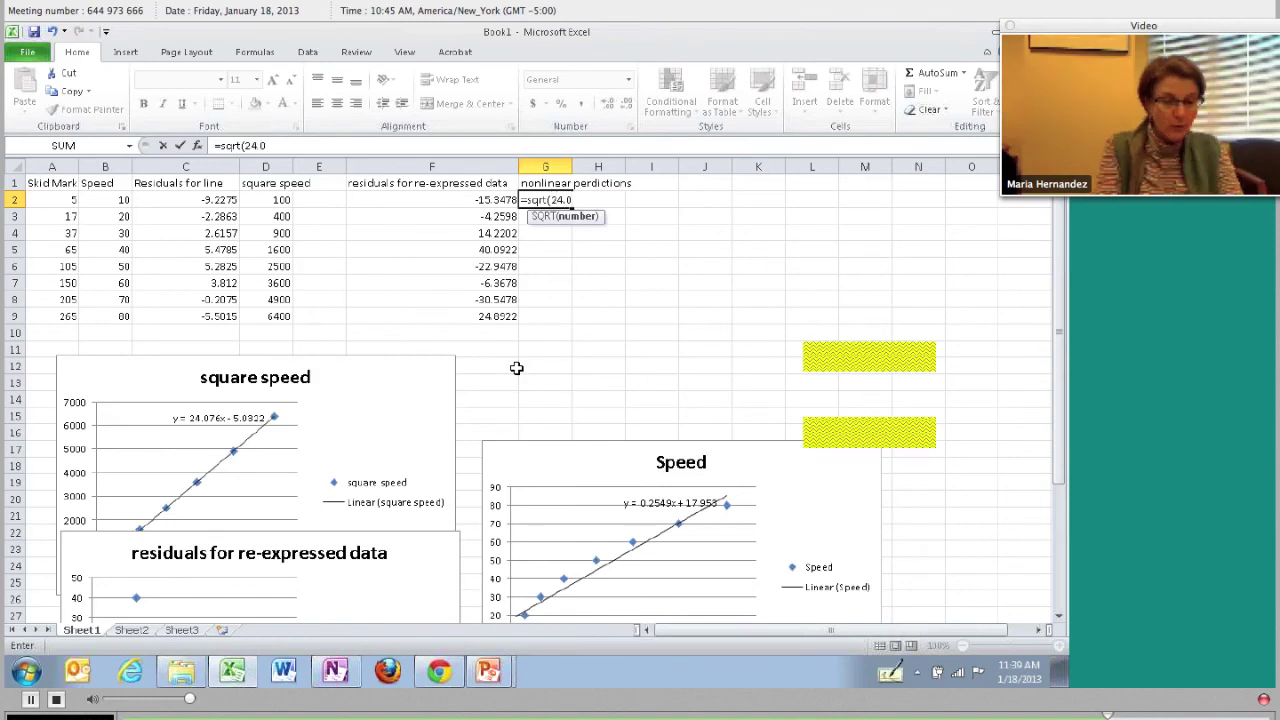
{"action": "type", "text": "76*"}
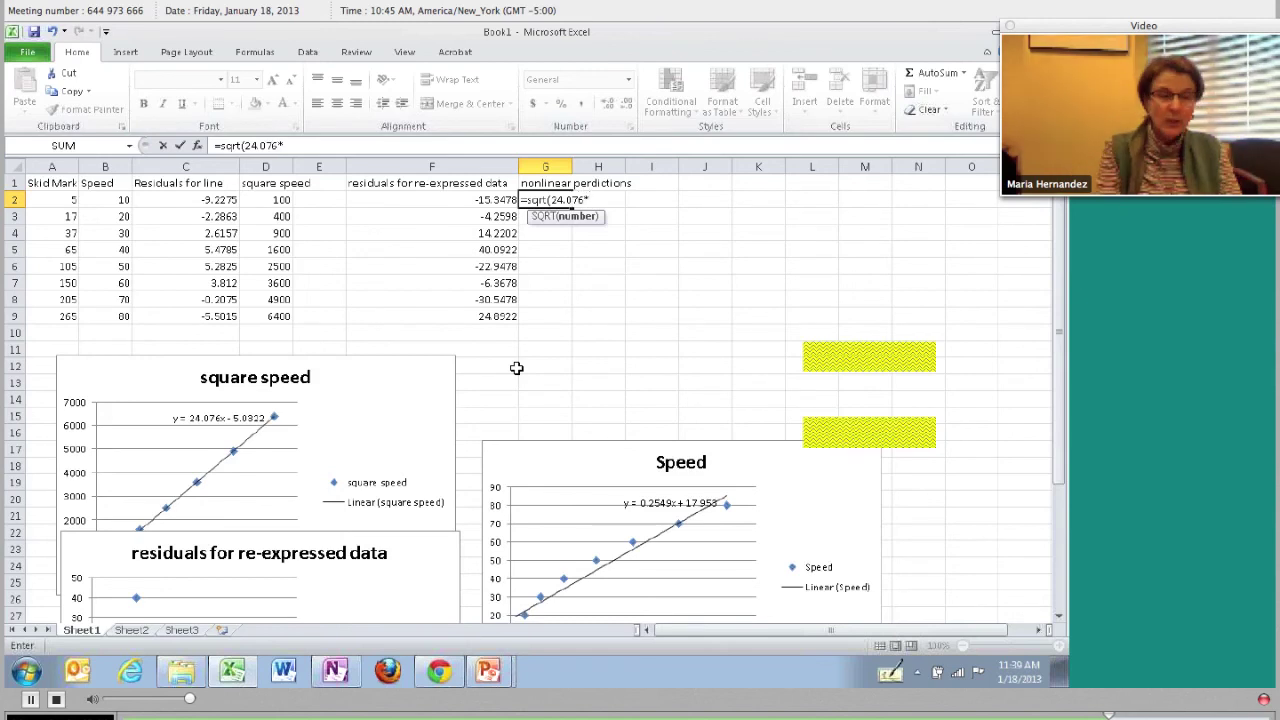
{"action": "left_click", "coordinate": [57, 200]}
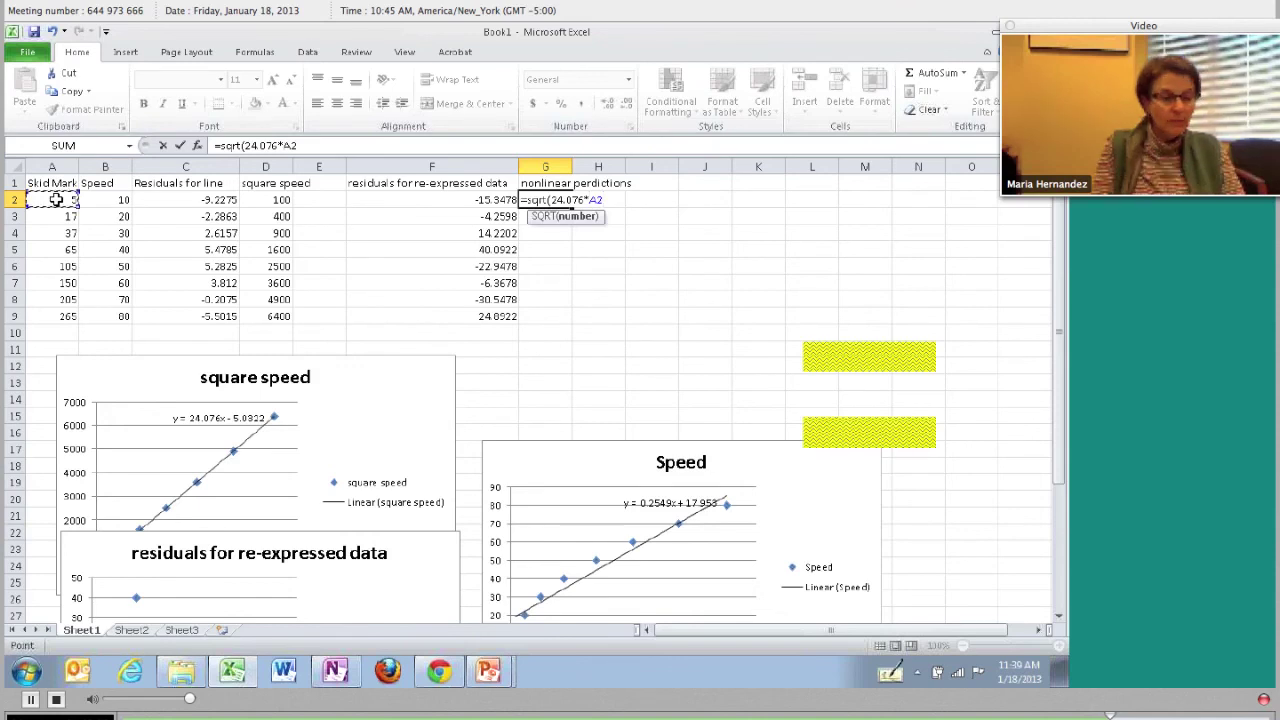
{"action": "type", "text": "-5.0322)"}
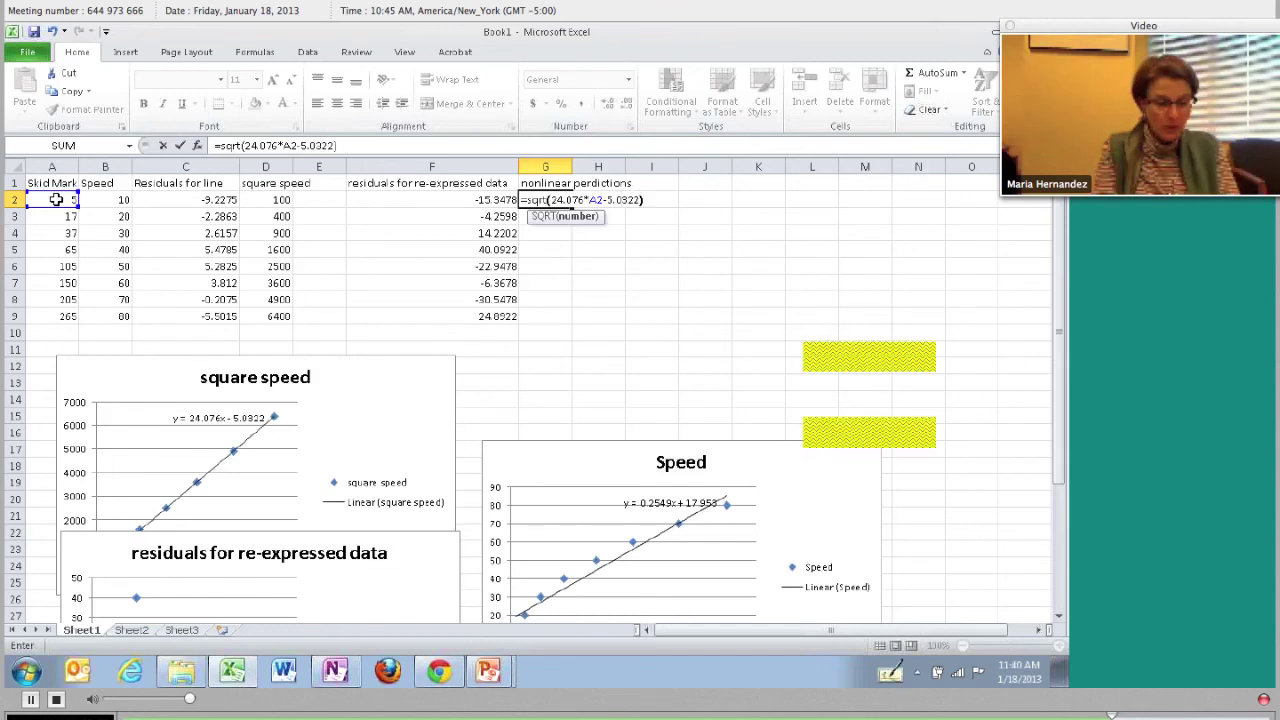
{"action": "key", "text": "Return"}
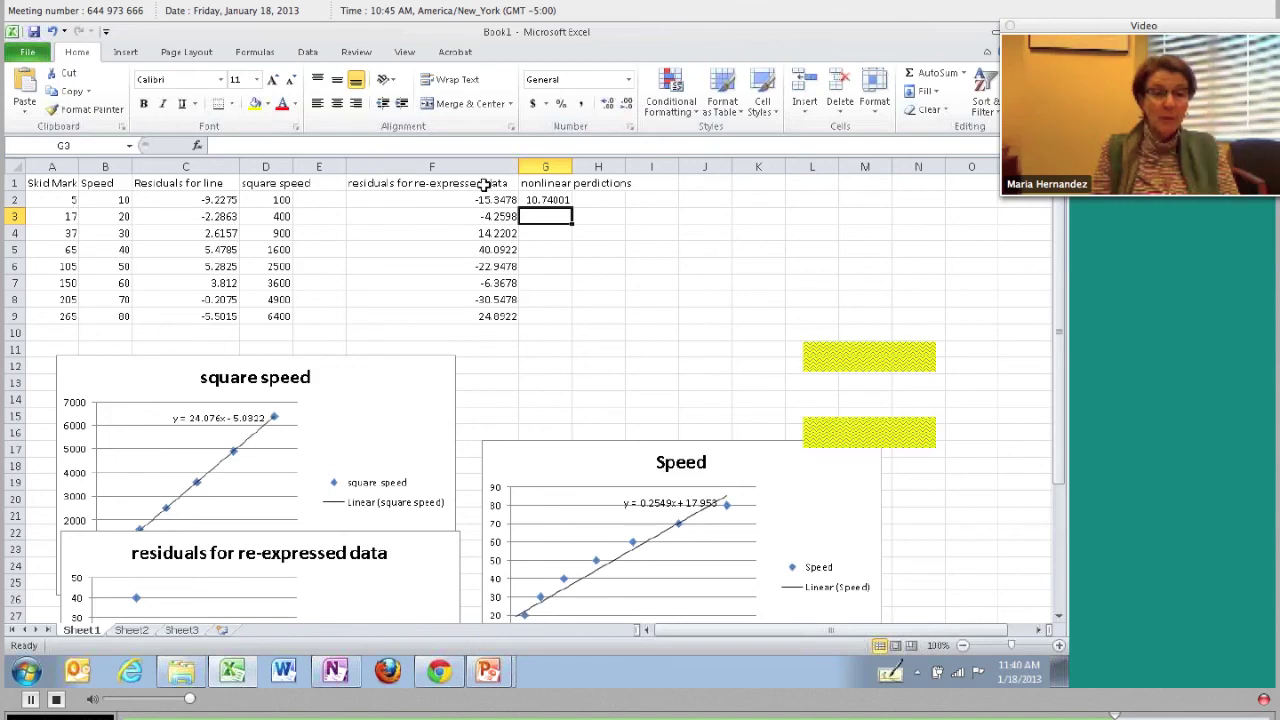
- Compare the first prediction with the speed in B2 and fill the G2 formula down through G9
{"action": "left_click", "coordinate": [541, 200]}
{"action": "left_click", "coordinate": [118, 199]}
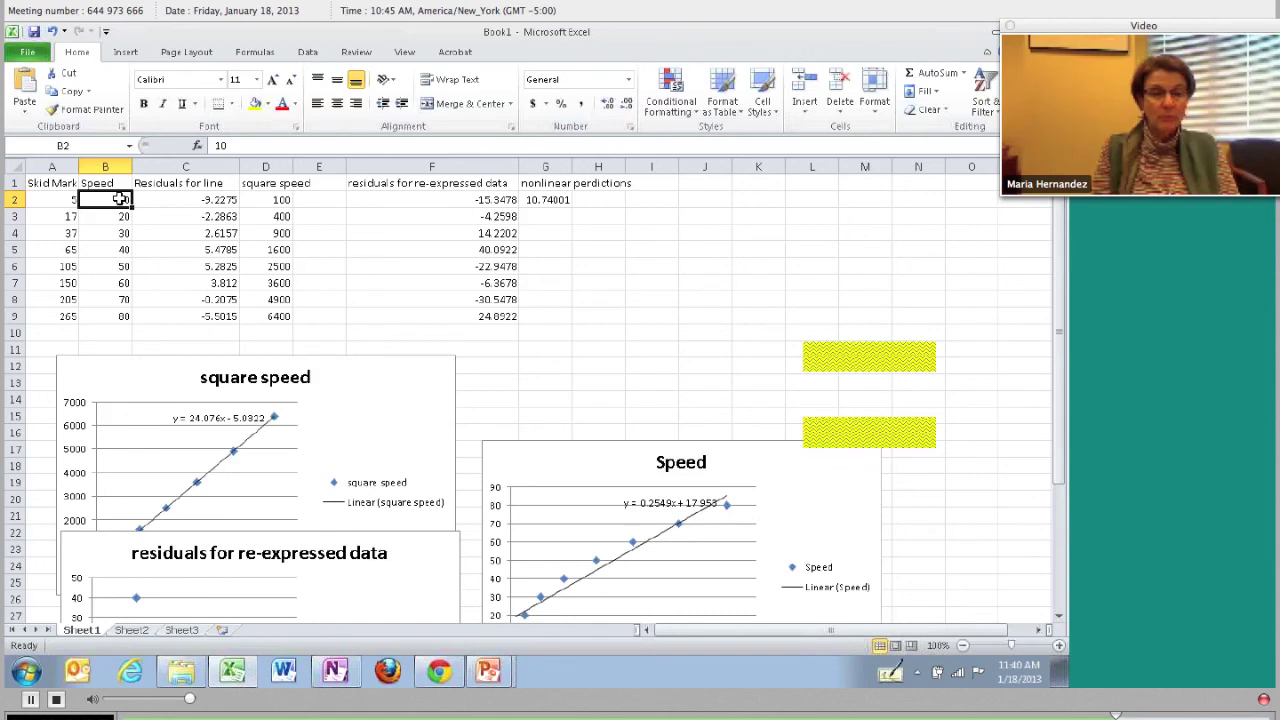
{"action": "left_click", "coordinate": [557, 200]}
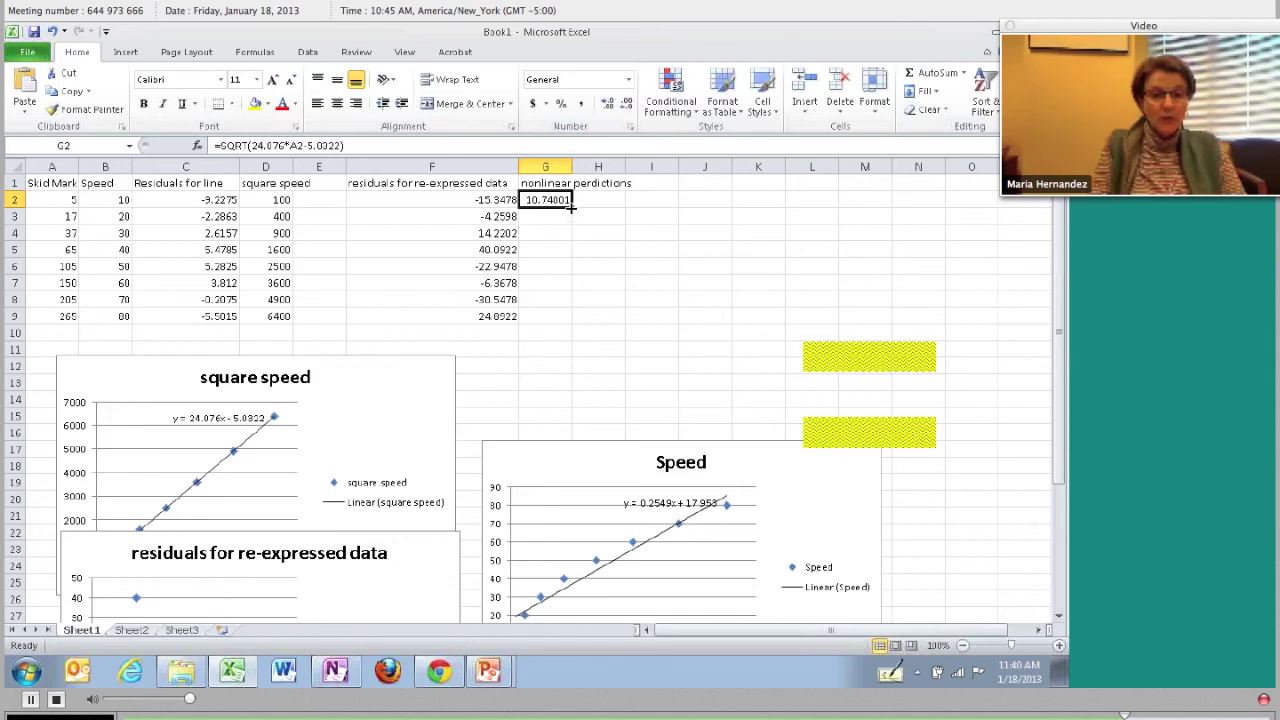
{"action": "double_click", "coordinate": [572, 207]}
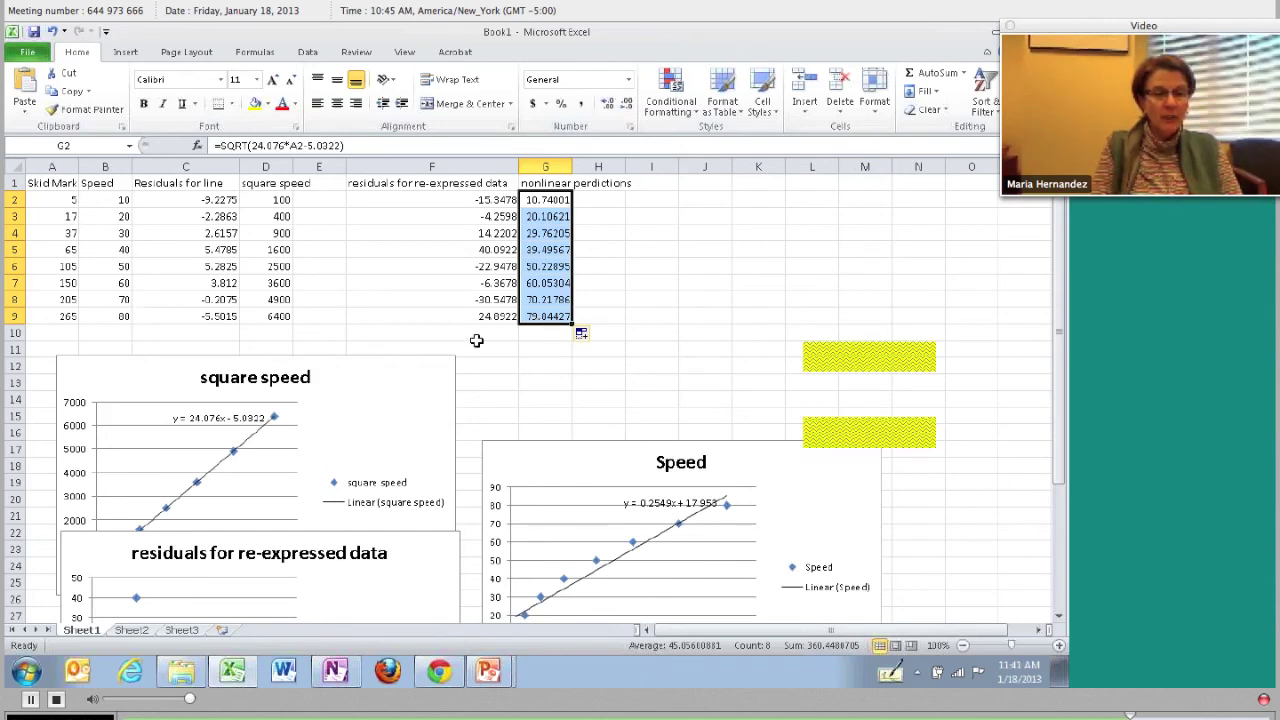
- Move the Speed chart higher, remove its linear trendline, and delete the whole chart
{"action": "left_click_drag", "start_coordinate": [527, 455], "coordinate": [501, 350]}
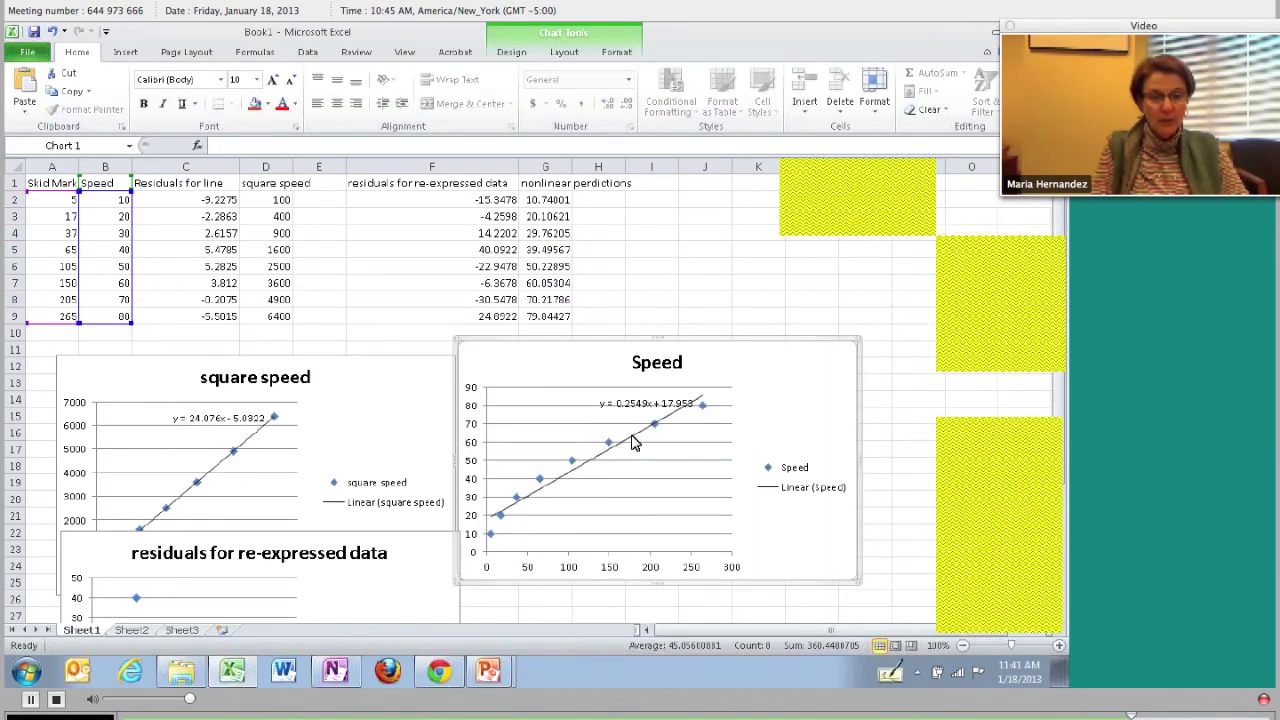
{"action": "right_click", "coordinate": [632, 442]}
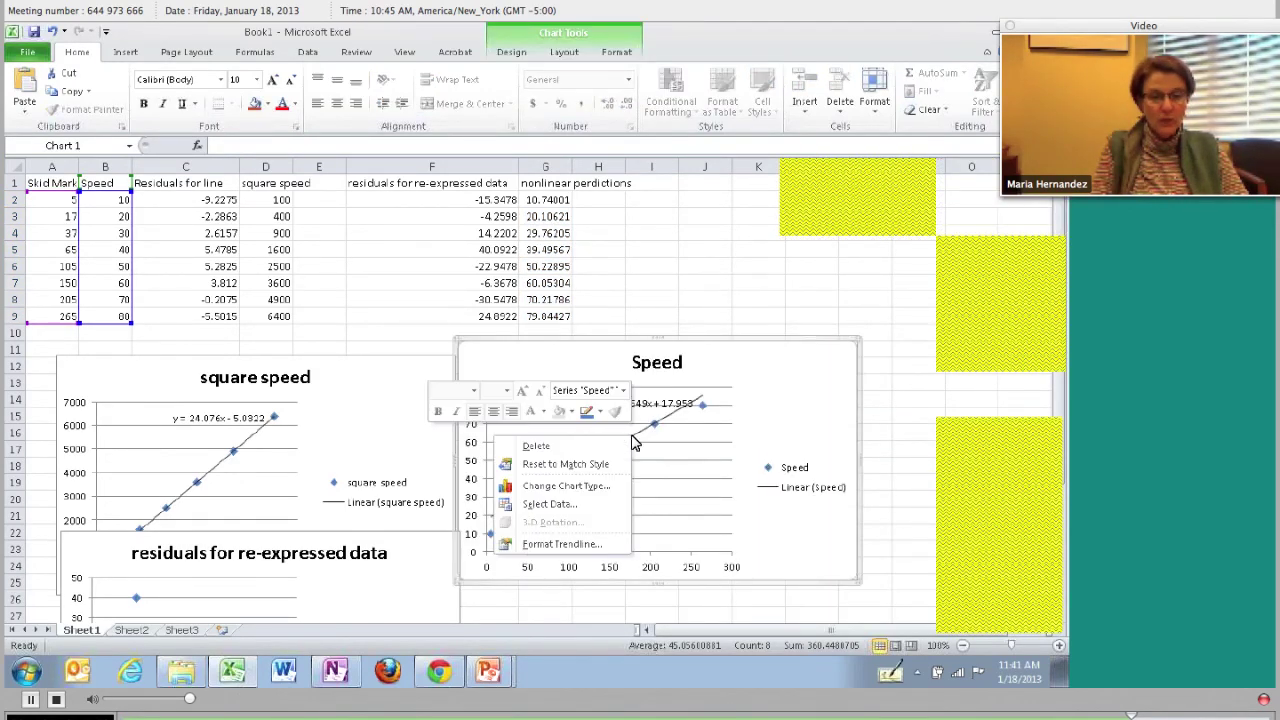
{"action": "left_click", "coordinate": [602, 446]}
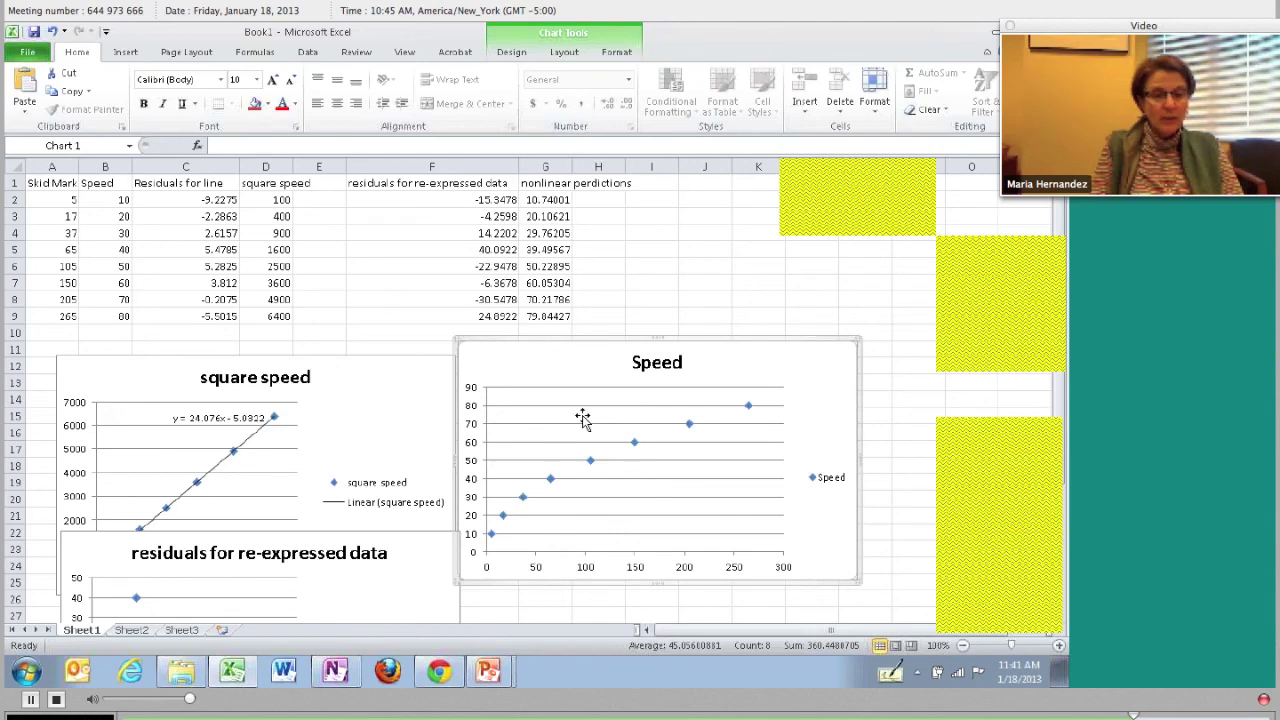
{"action": "key", "text": "Delete"}
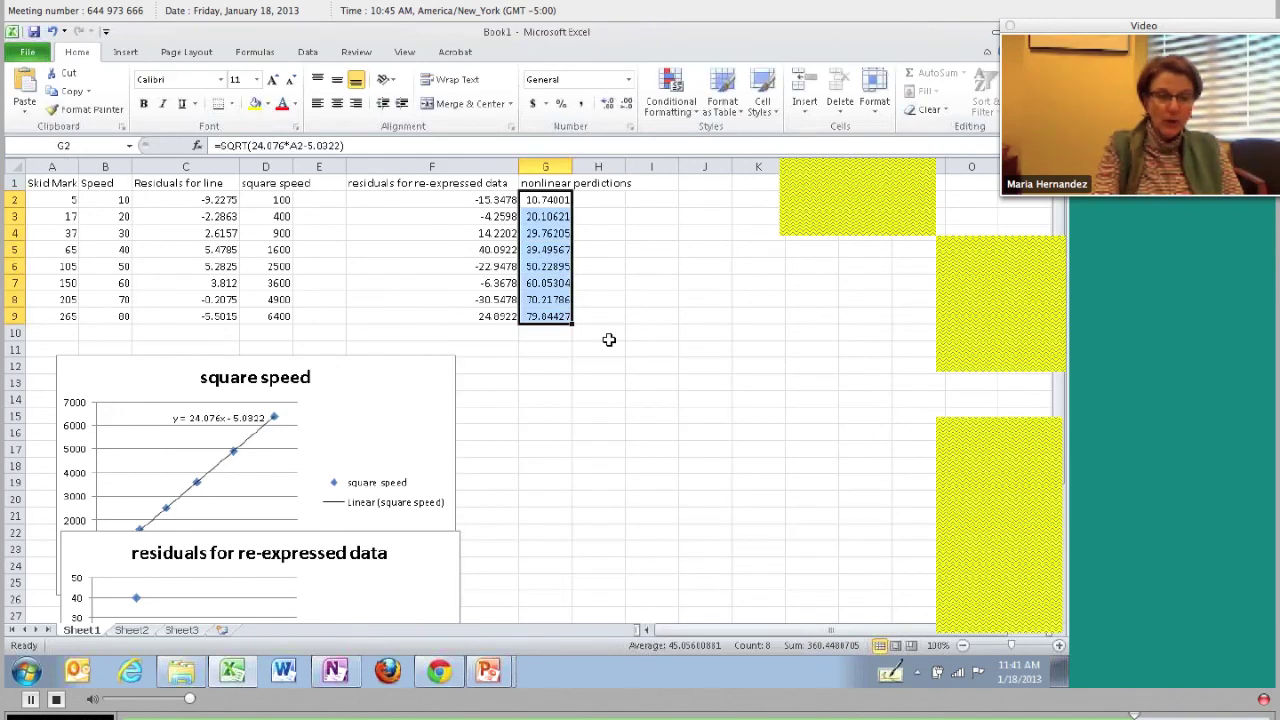
- Insert a markers-only scatter chart of columns A, B and G to compare actual speeds with the nonlinear predictions
{"action": "left_click", "coordinate": [52, 166]}
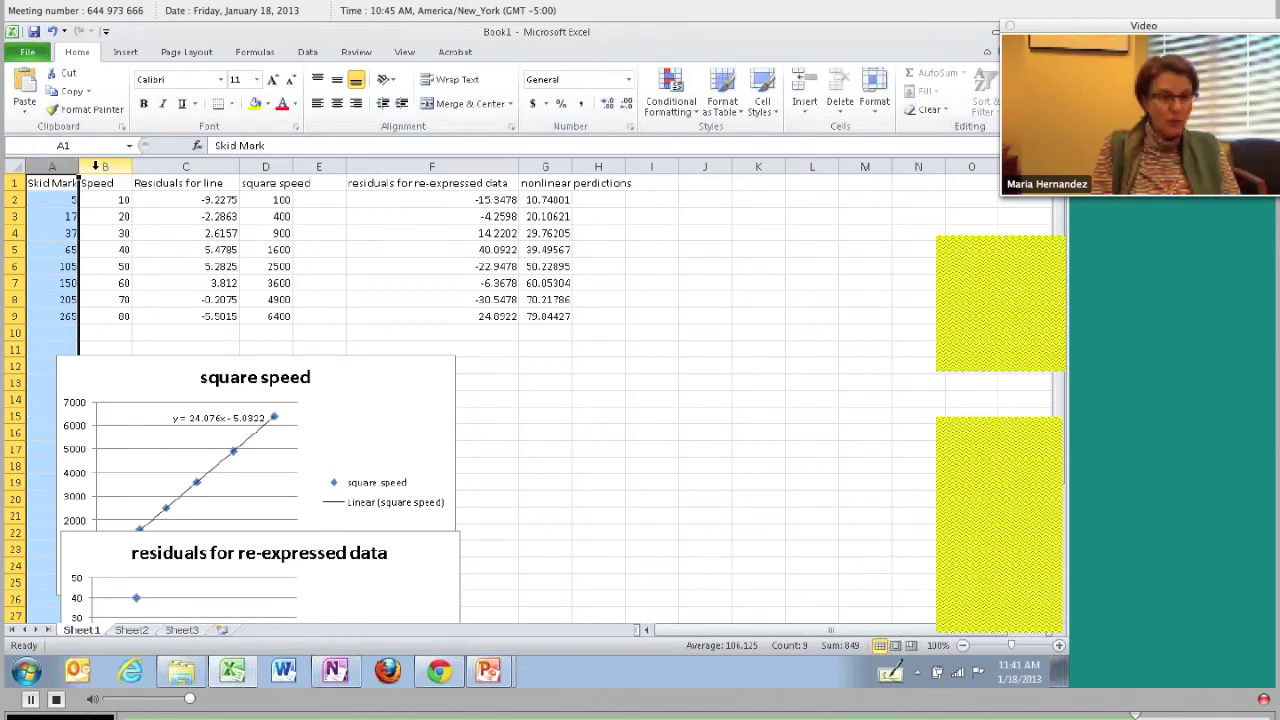
{"action": "left_click", "coordinate": [104, 166], "text": "ctrl"}
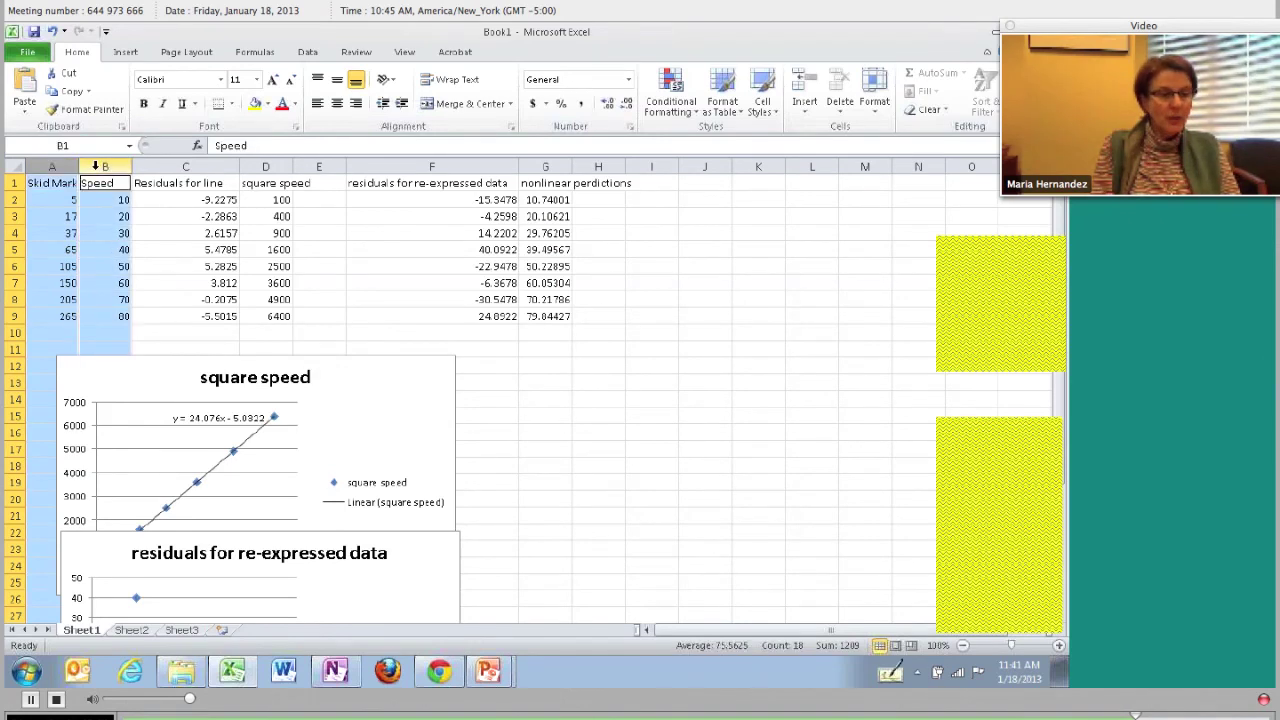
{"action": "left_click", "coordinate": [559, 167], "text": "ctrl"}
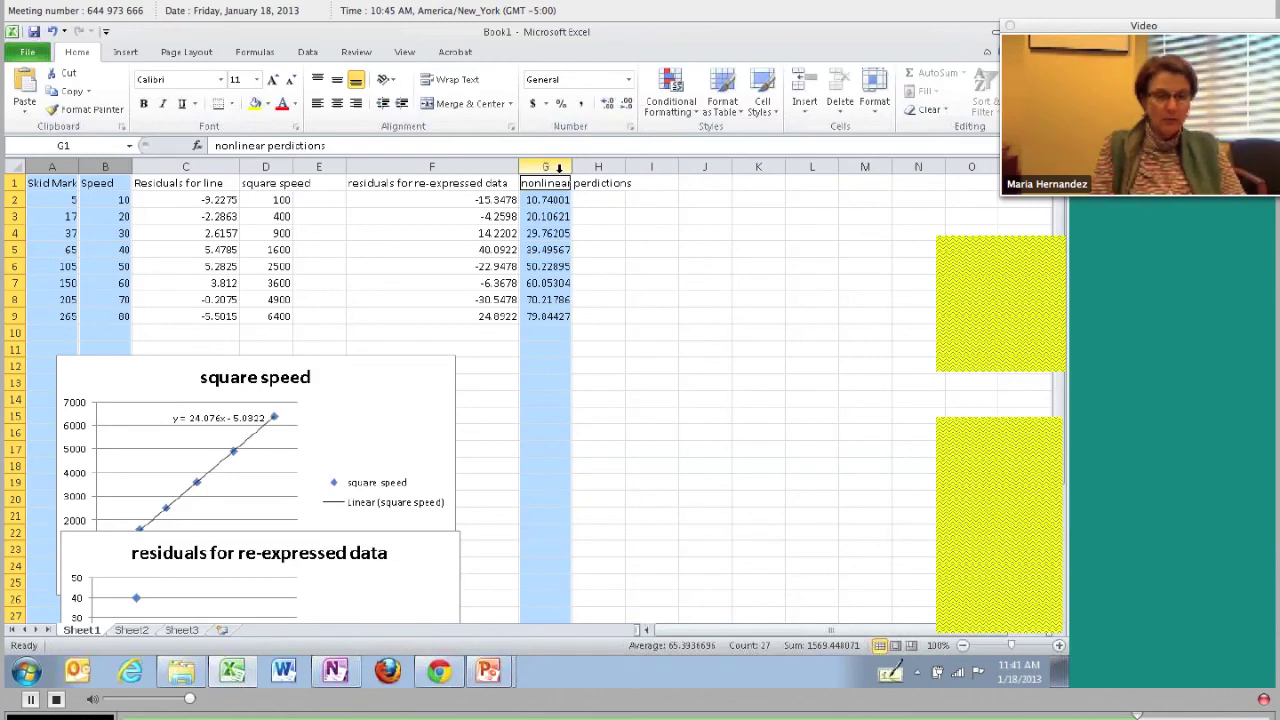
{"action": "left_click", "coordinate": [127, 52]}
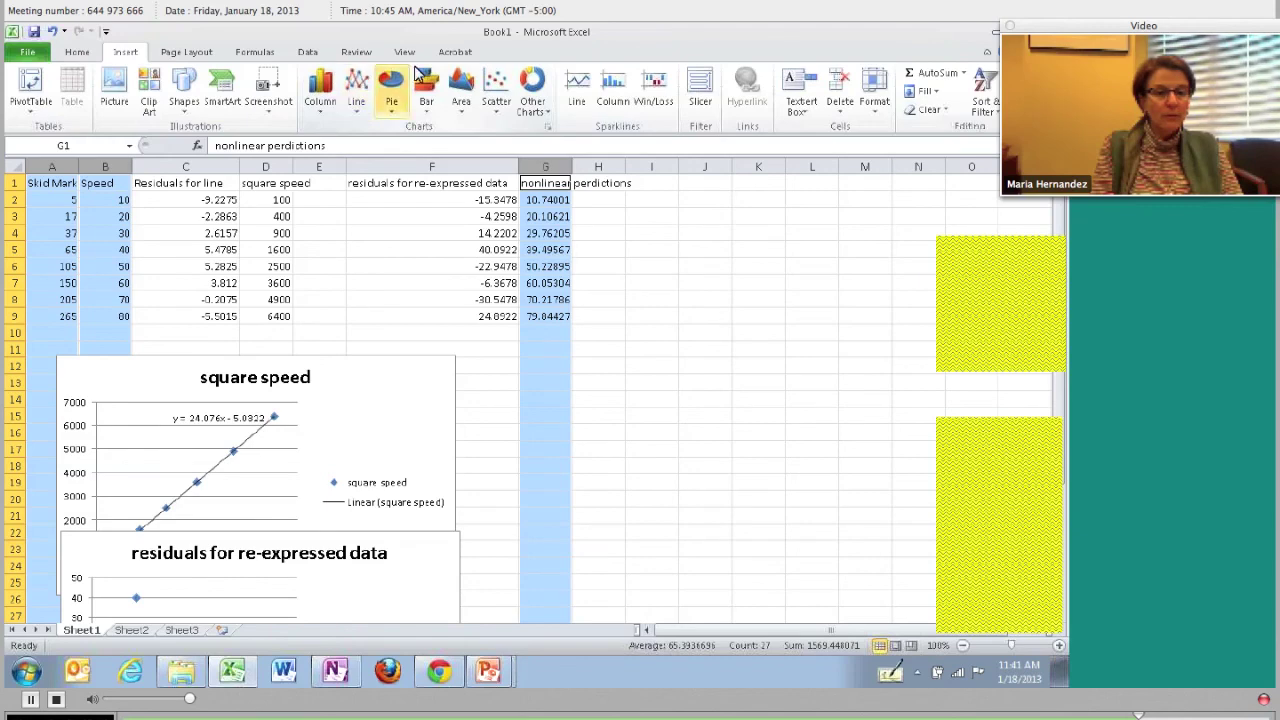
{"action": "left_click", "coordinate": [493, 105]}
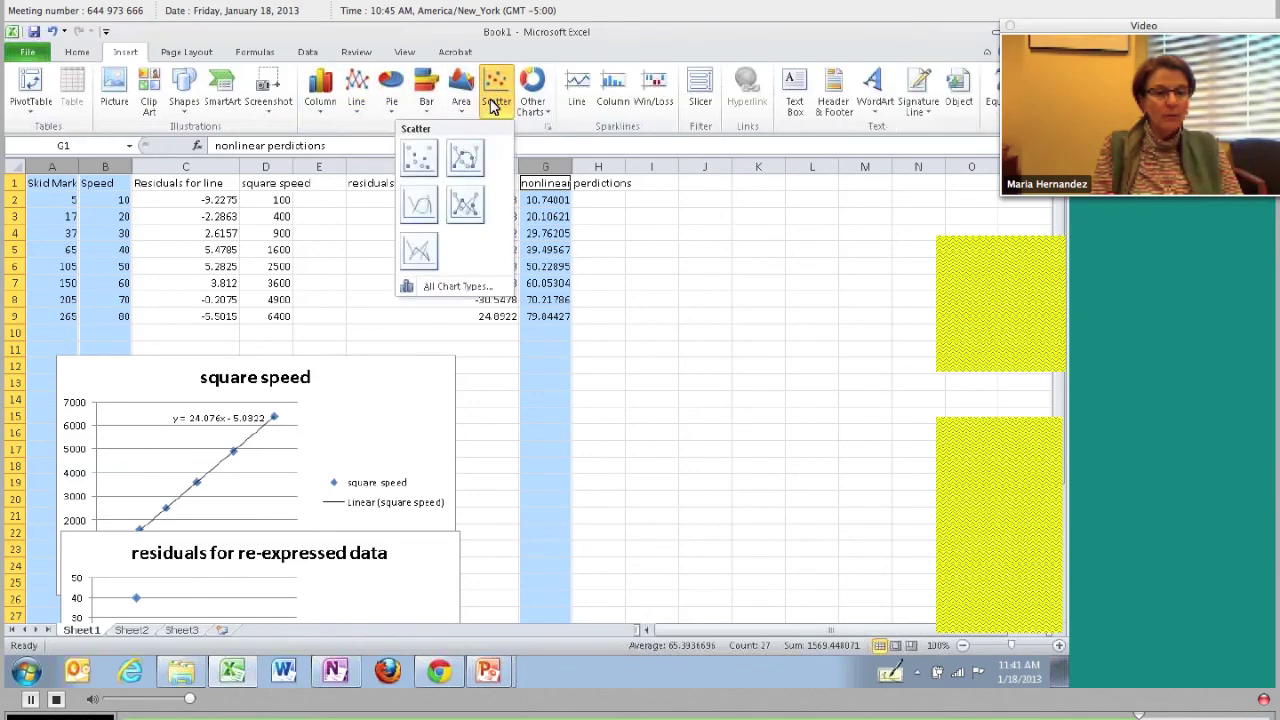
{"action": "left_click", "coordinate": [419, 158]}
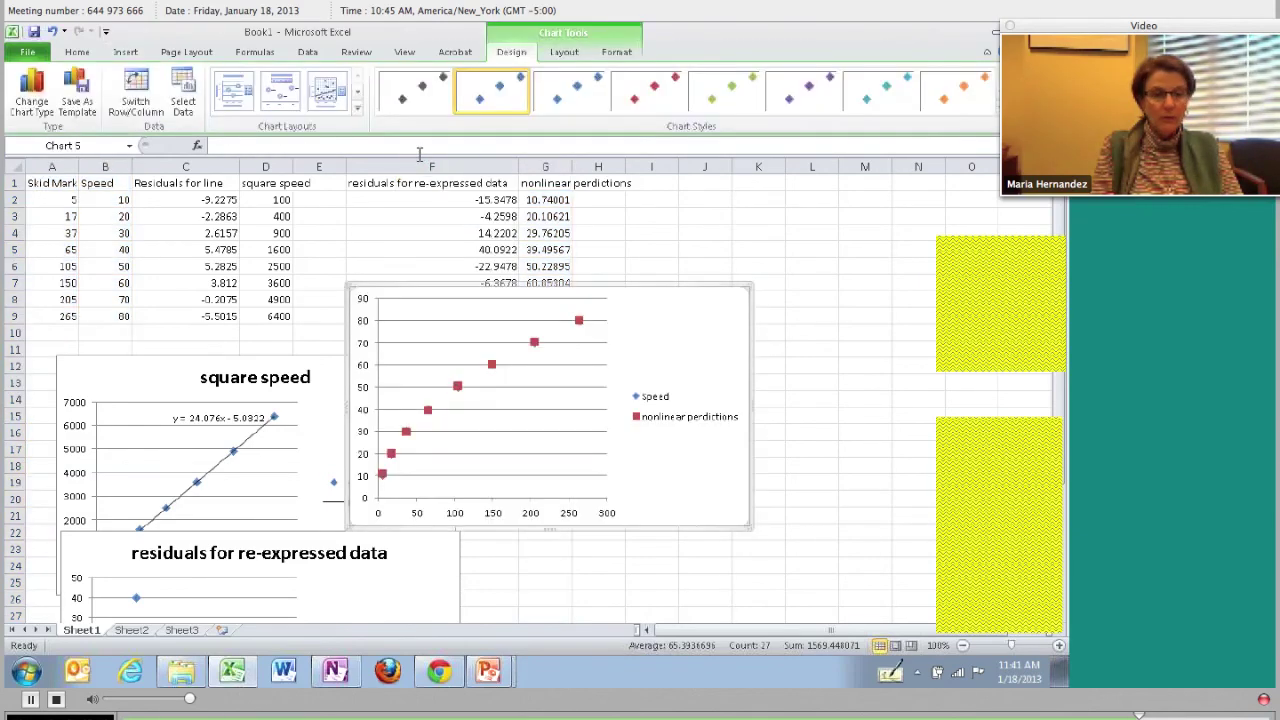
{"action": "left_click", "coordinate": [578, 322]}
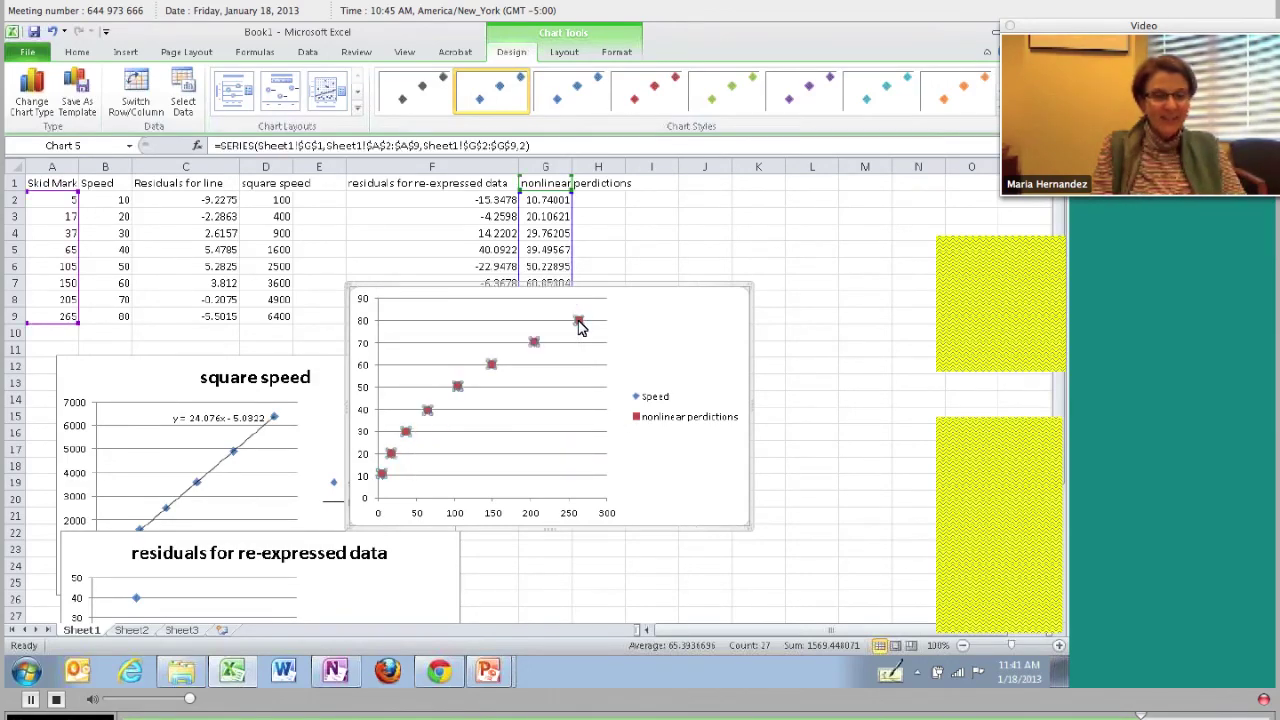
{"action": "right_click", "coordinate": [578, 322]}
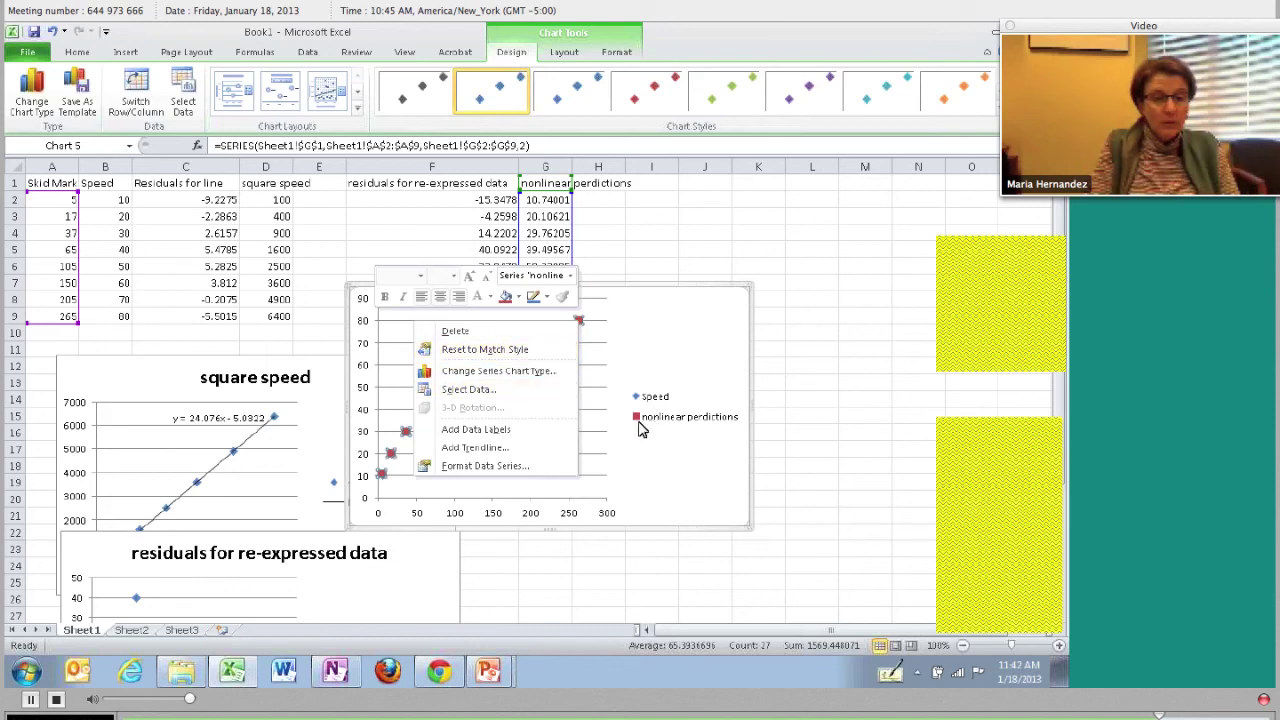
{"action": "key", "text": "Escape"}
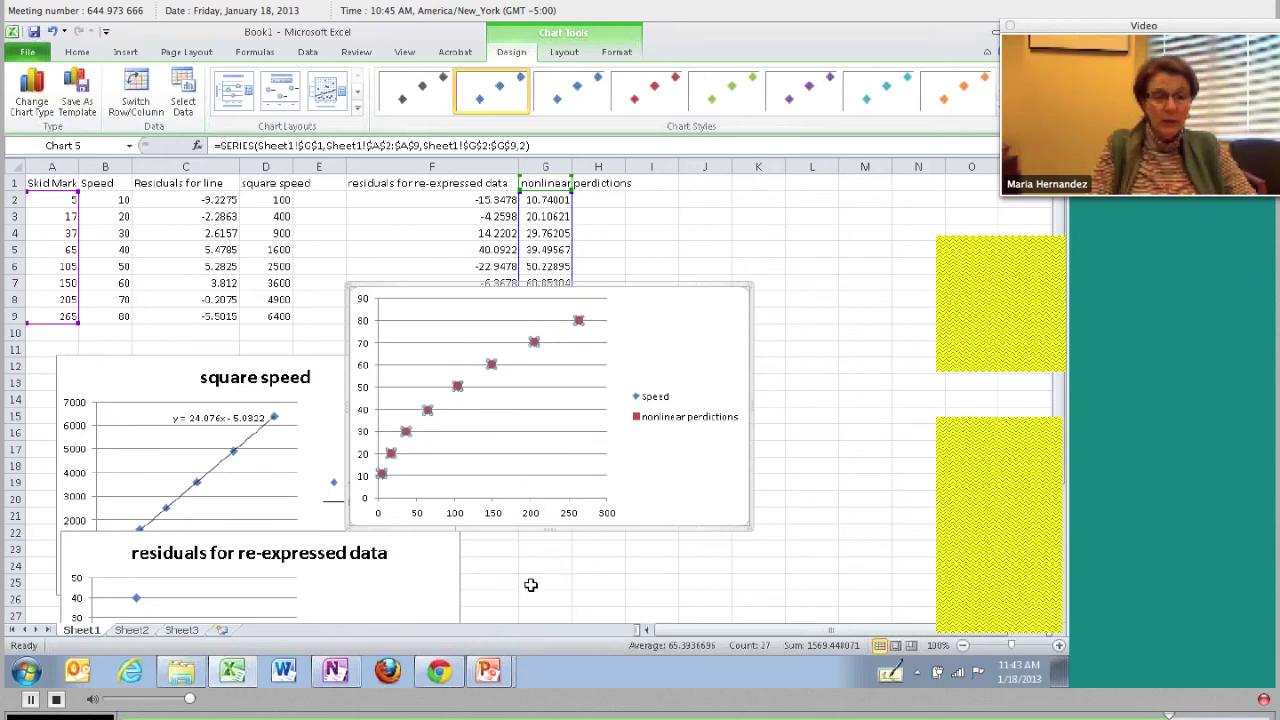
- Switch to the PowerPoint slide show, look ahead at the CCSS content standards slide, and return to the slide on assessing the nonlinear model
{"action": "key", "text": "alt"}
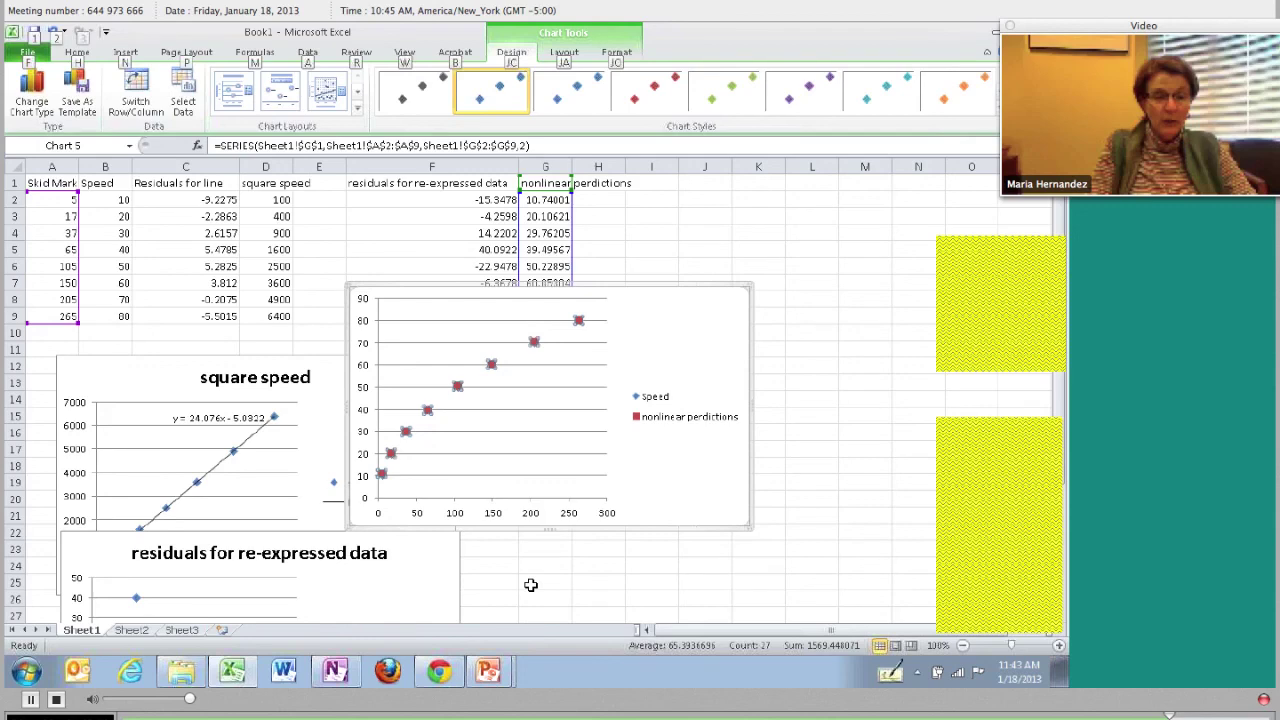
{"action": "key", "text": "alt+Tab"}
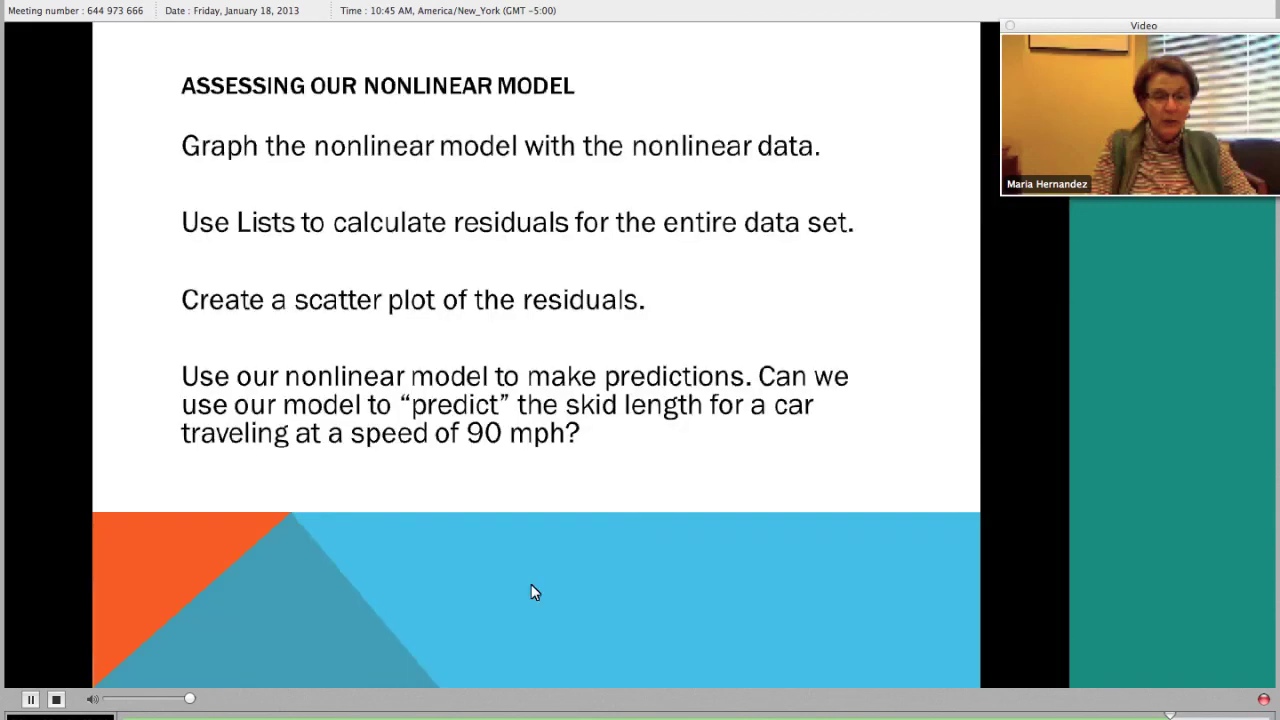
{"action": "key", "text": "Right"}
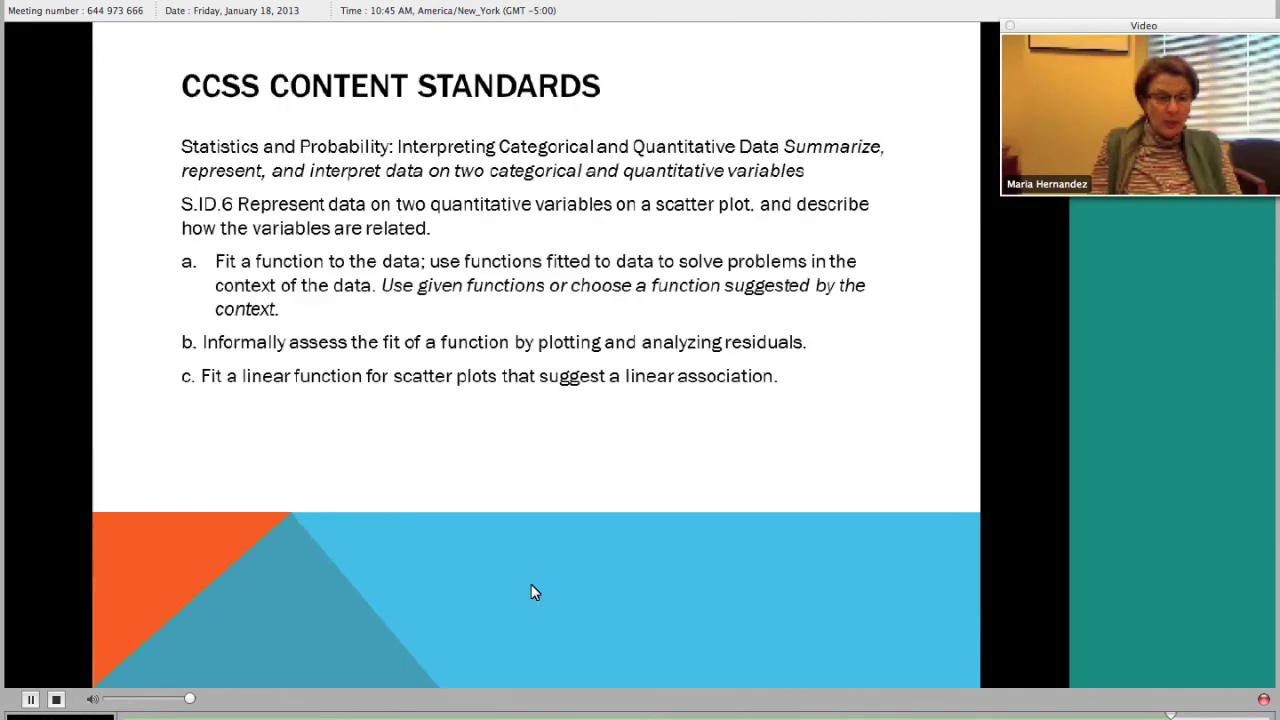
{"action": "key", "text": "Left"}
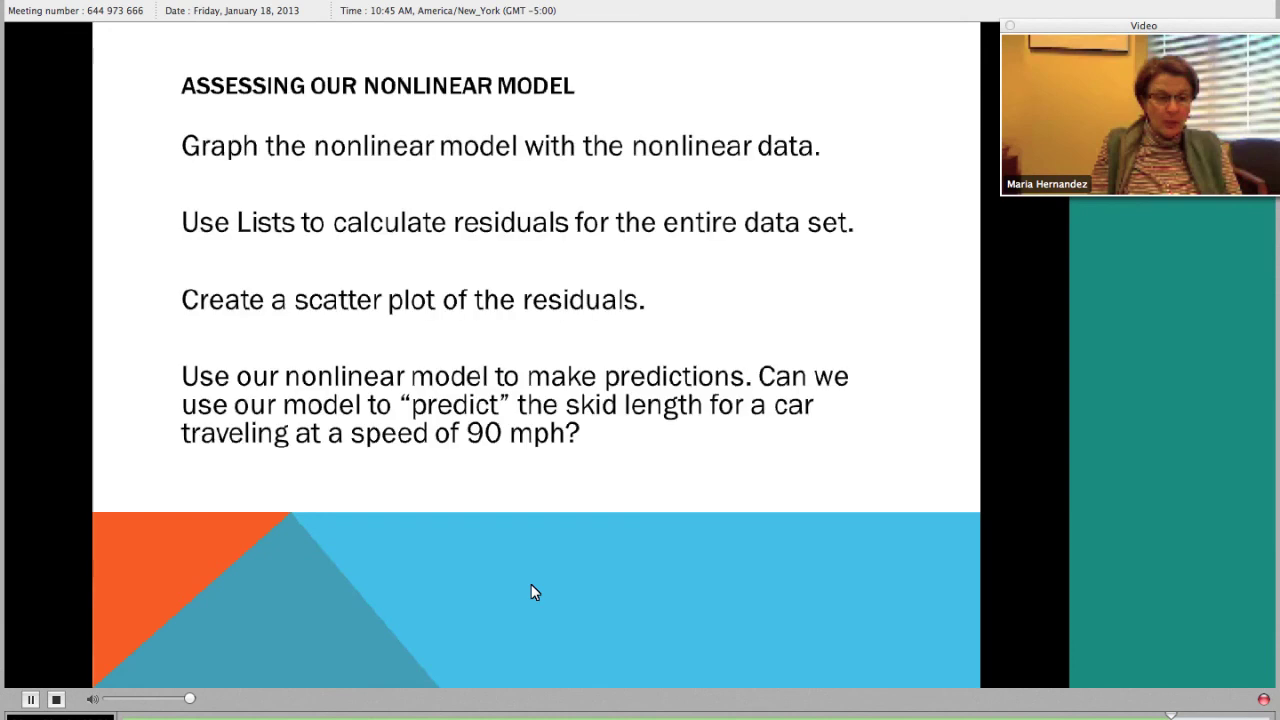